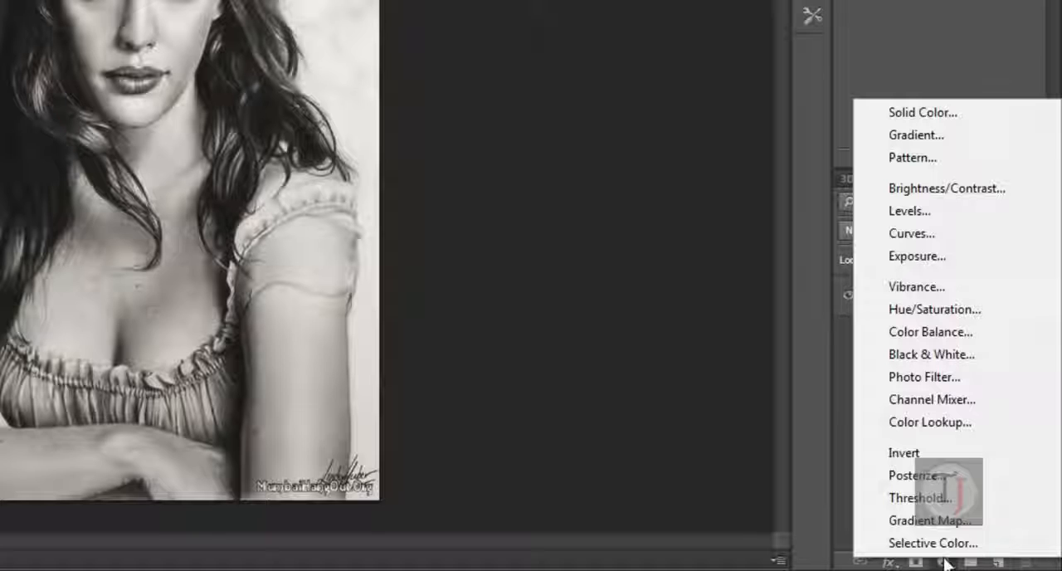
- Add a Hue/Saturation adjustment layer with Colorize enabled, hue 136, saturation 47 and lightness -10
click(956, 311)
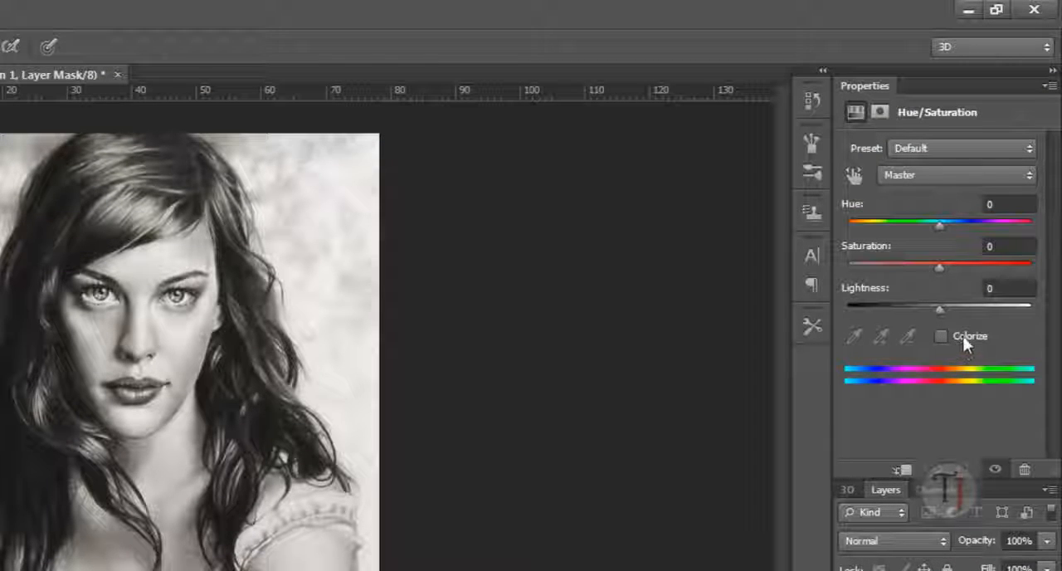
click(939, 336)
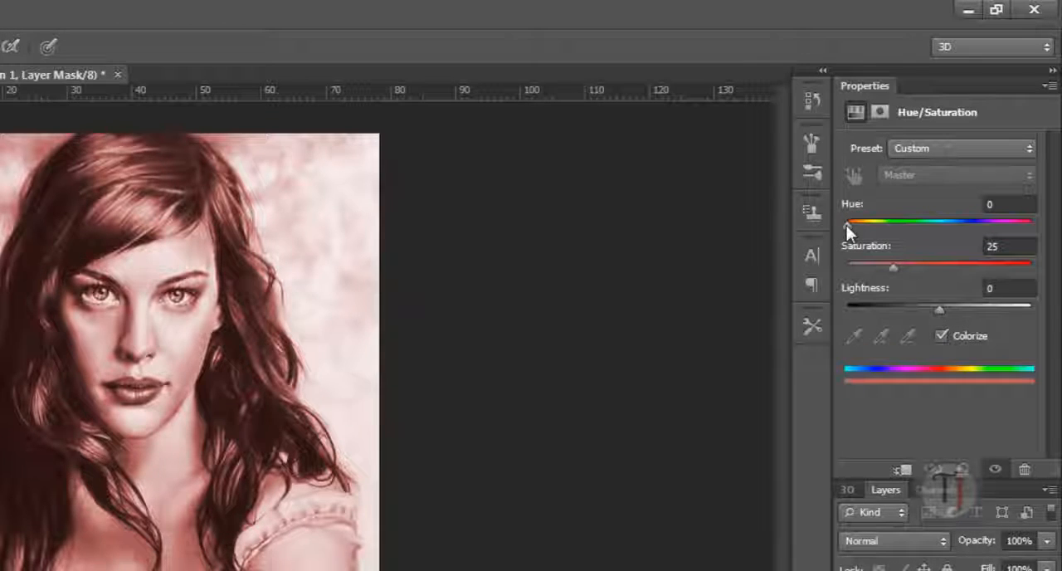
drag(847, 224, 990, 268)
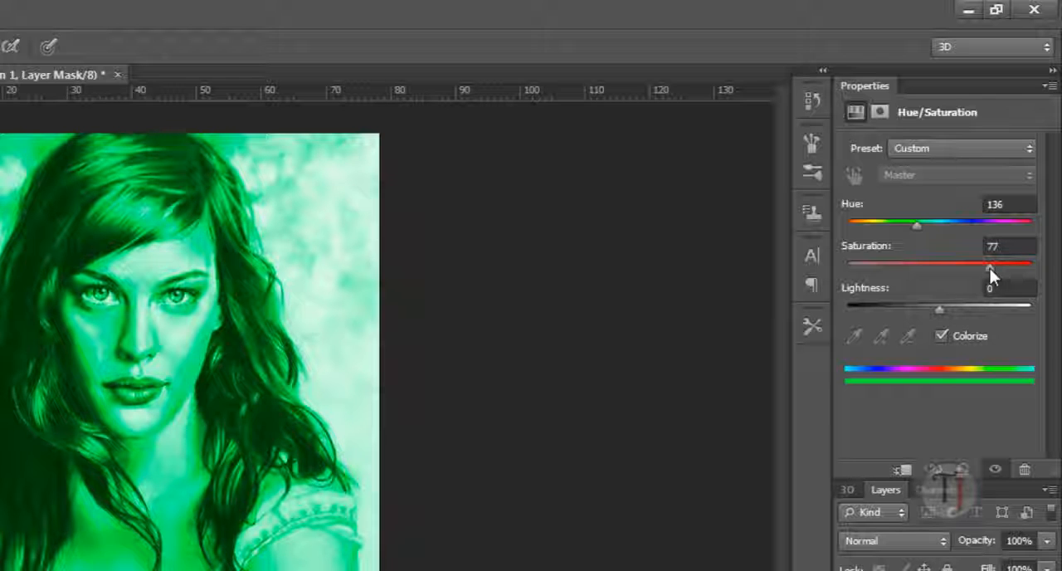
drag(989, 268, 813, 299)
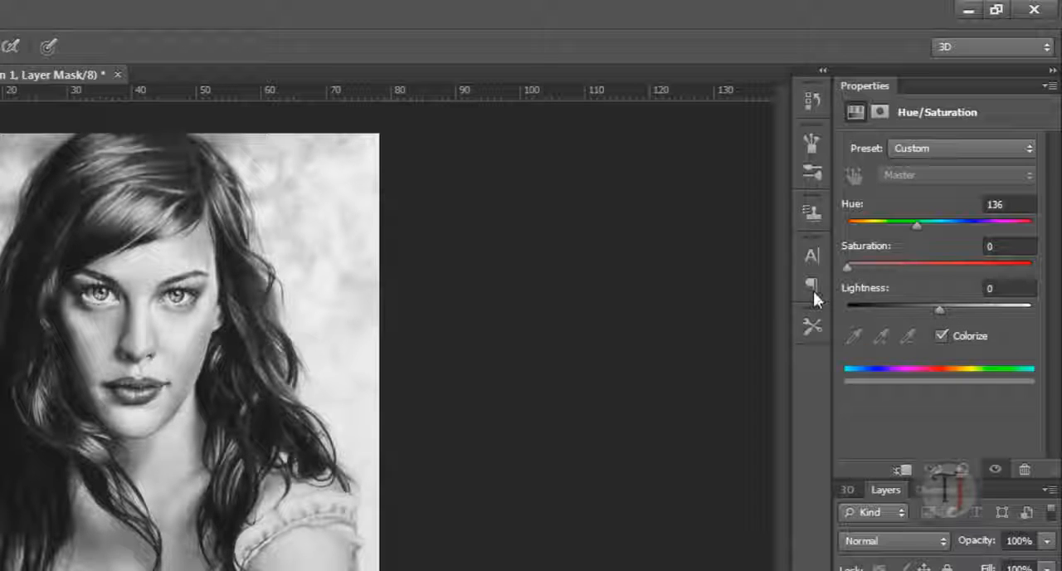
drag(859, 273, 947, 270)
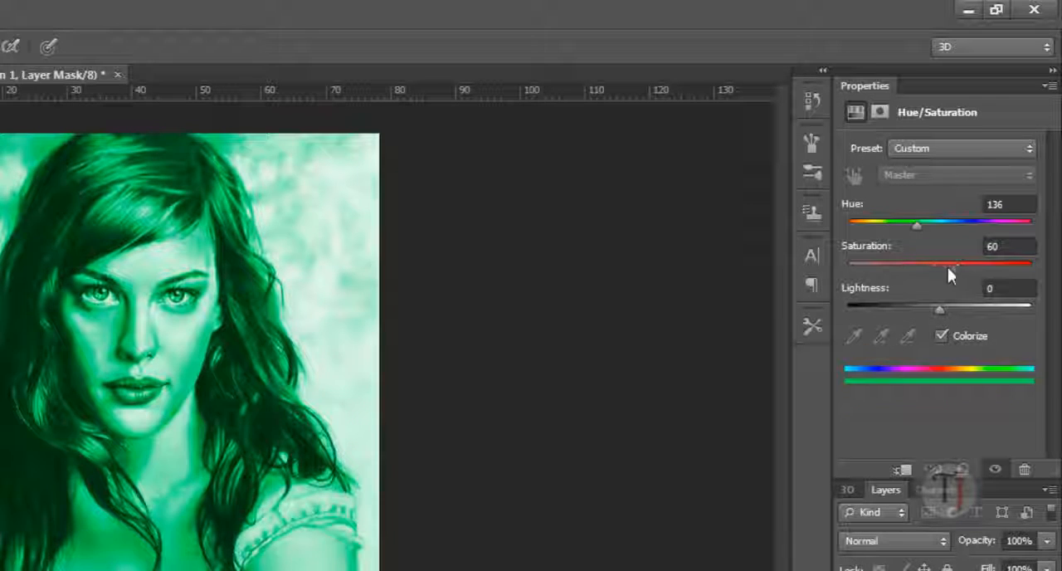
mouse_move(936, 308)
mouse_down()
mouse_move(890, 315)
mouse_move(973, 307)
mouse_move(895, 317)
mouse_move(913, 316)
mouse_move(891, 329)
mouse_move(931, 308)
mouse_up()
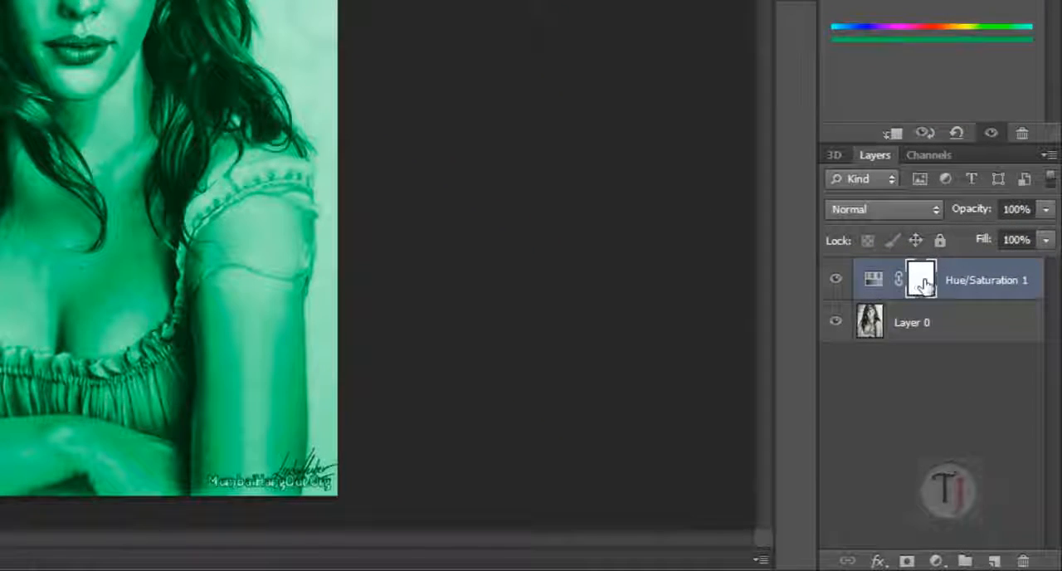
- Invert the Hue/Saturation layer mask to black and make white the foreground colour for the brush
click(975, 395)
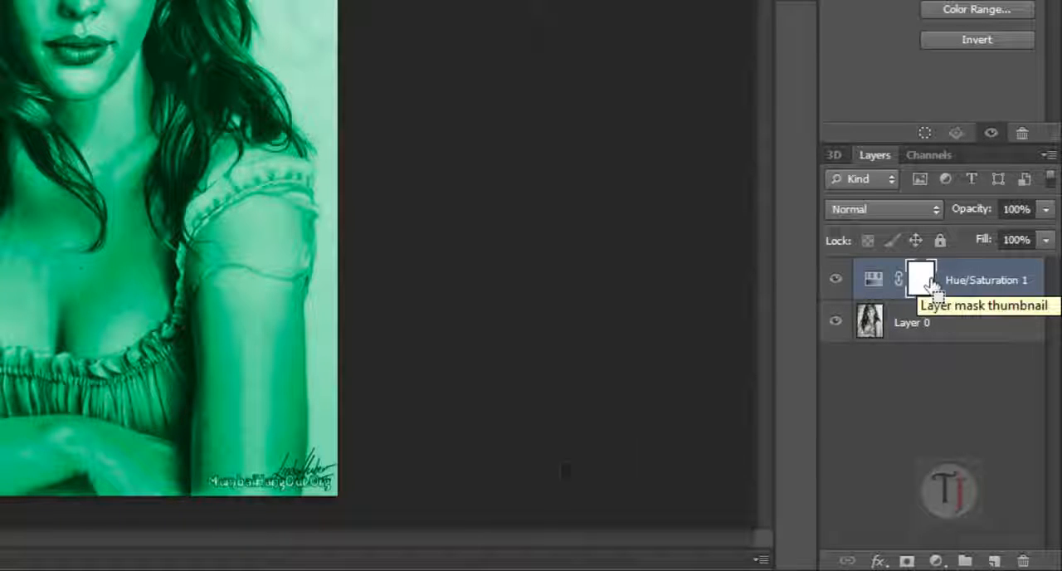
key(ctrl+i)
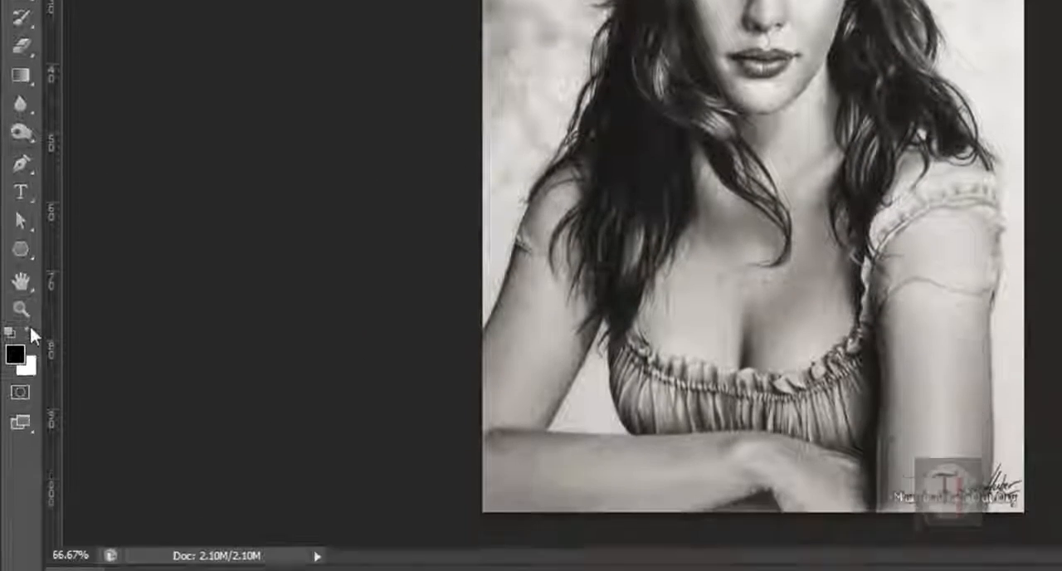
click(31, 332)
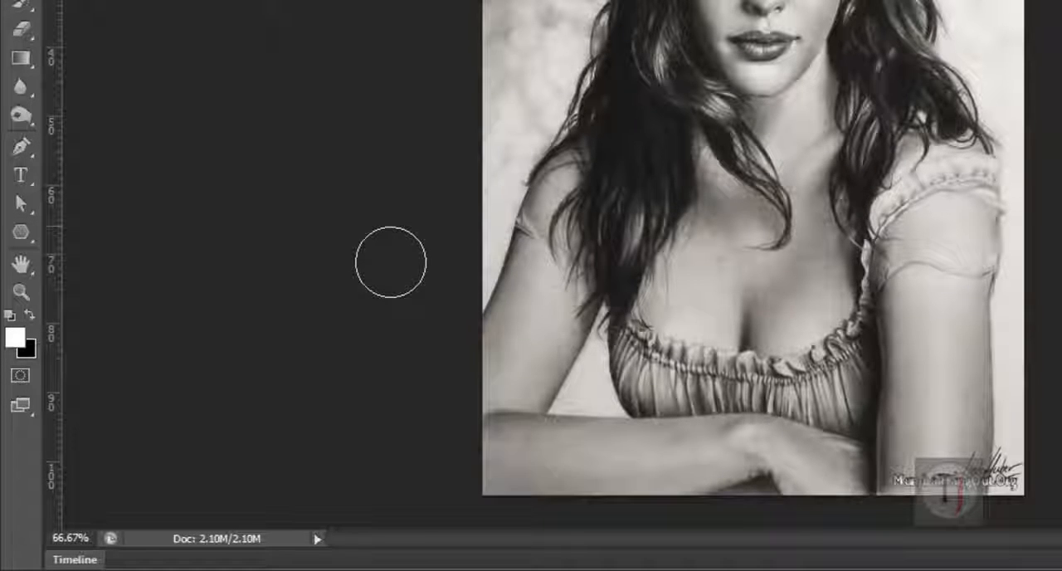
key(d)
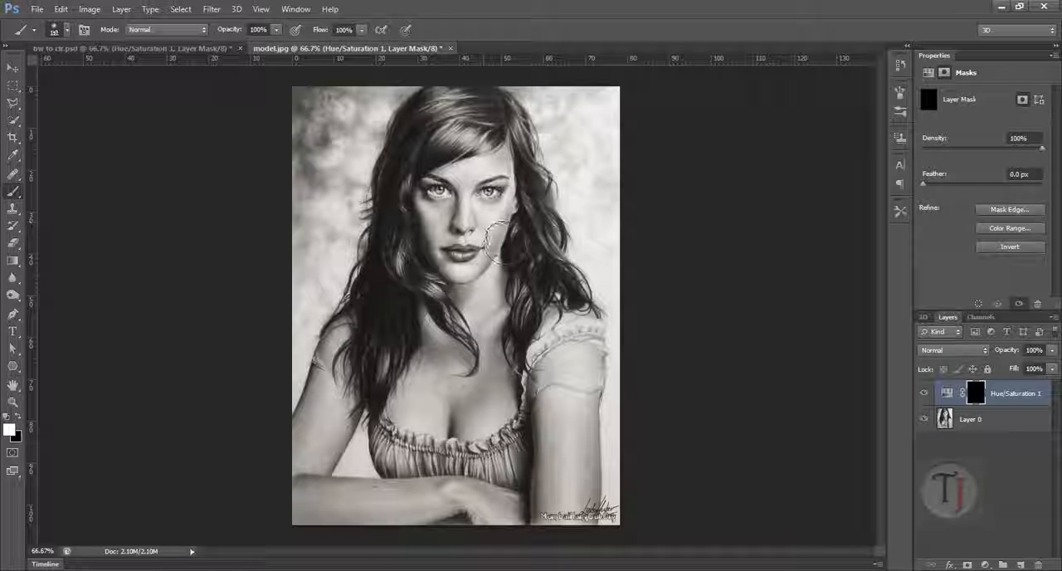
- Paint white on the mask over one side of the face and set the Hue/Saturation layer's hue to 30
mouse_move(494, 236)
mouse_down()
mouse_move(490, 214)
mouse_move(474, 248)
mouse_move(461, 196)
mouse_move(498, 167)
mouse_move(478, 184)
mouse_move(488, 197)
mouse_up()
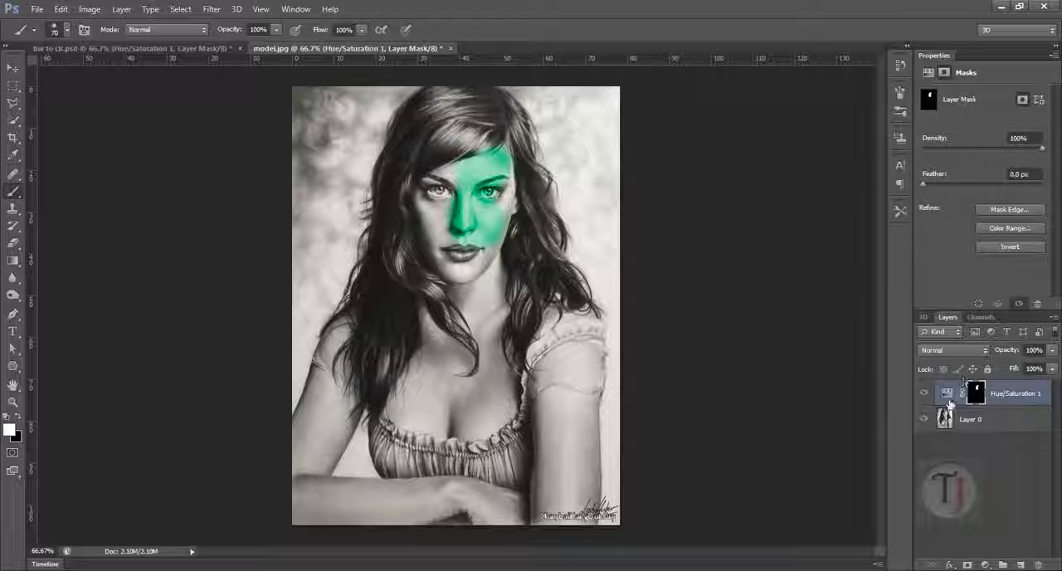
click(951, 395)
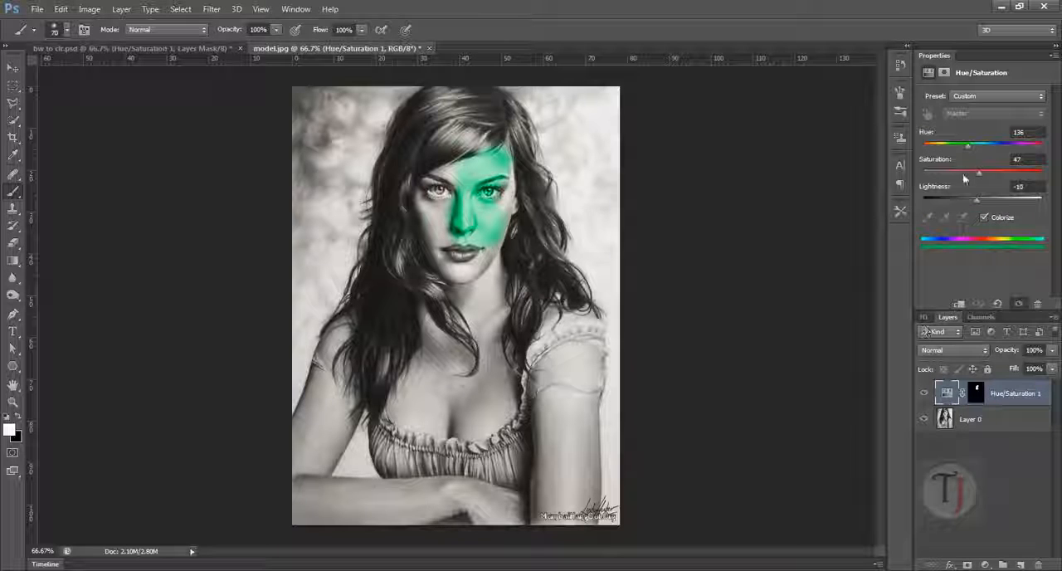
mouse_move(970, 147)
mouse_down()
mouse_move(923, 147)
mouse_move(933, 148)
mouse_up()
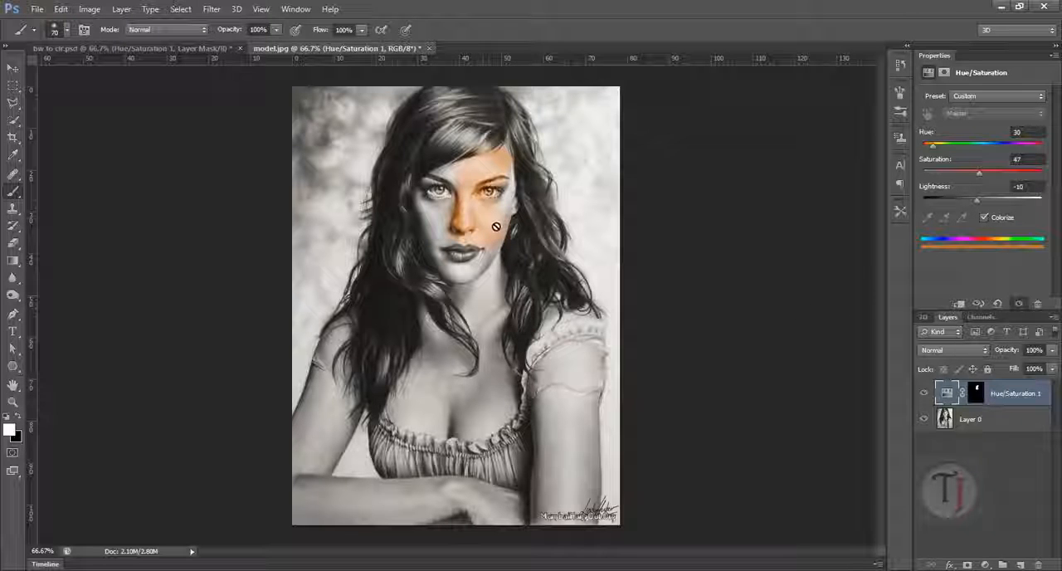
- Reselect the layer mask, reduce the brush size to 35 and paint the skin colour over more of the face
scroll(495, 224, up, 2)
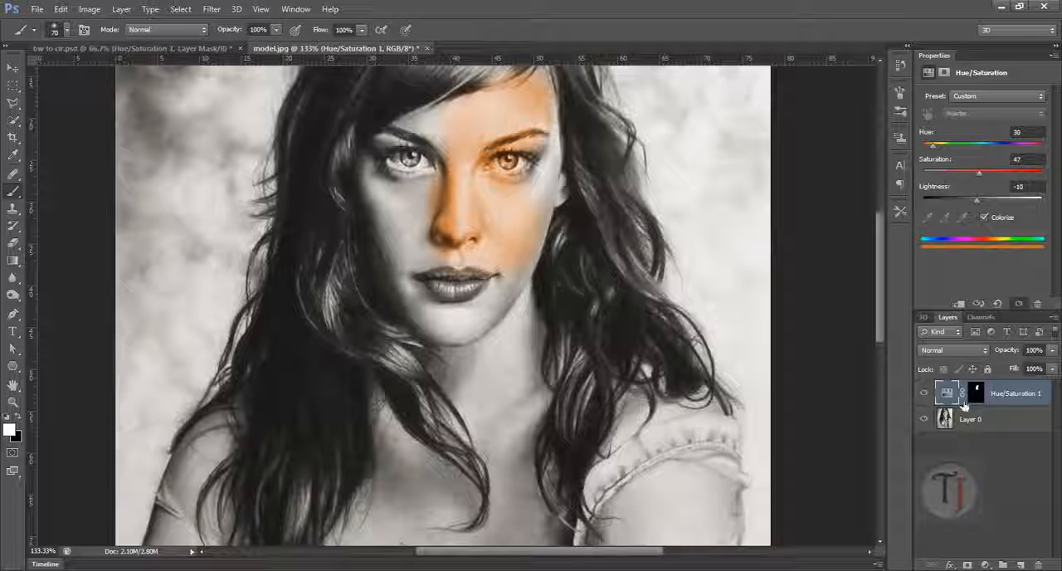
click(975, 394)
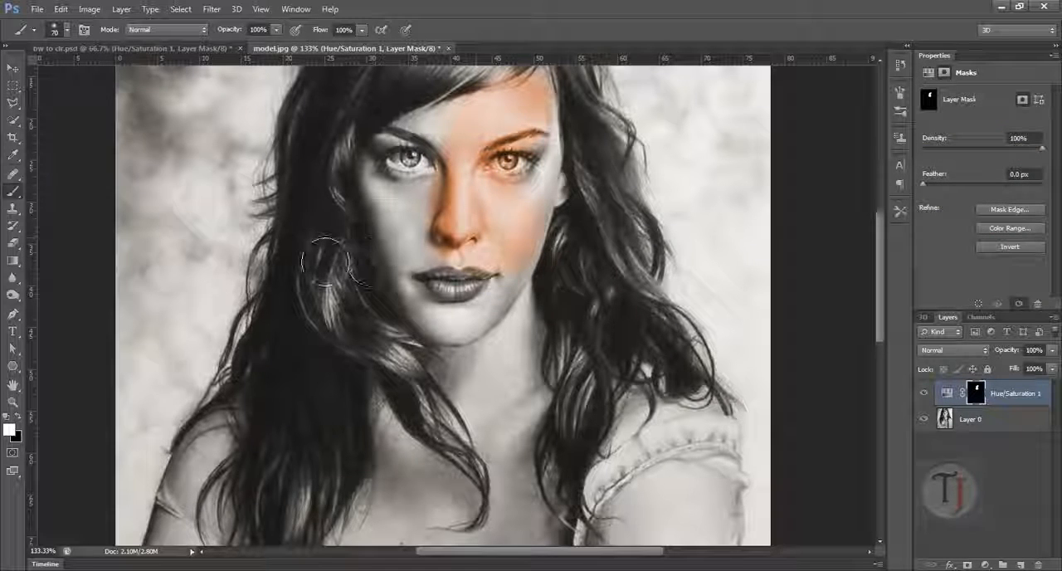
key(bracketleft)
key(bracketleft)
key(bracketleft)
key(bracketleft)
key(bracketleft)
mouse_move(409, 204)
mouse_down()
mouse_move(424, 208)
mouse_move(411, 234)
mouse_move(422, 264)
mouse_up()
mouse_move(390, 210)
mouse_down()
mouse_move(377, 197)
mouse_move(526, 225)
mouse_move(558, 206)
mouse_move(550, 199)
mouse_move(539, 248)
mouse_move(474, 294)
mouse_move(482, 146)
mouse_up()
mouse_move(517, 224)
mouse_down()
mouse_move(530, 259)
mouse_move(503, 321)
mouse_up()
- Switch to the bw to clr.psd document and show only the Hue/Saturation 1 and Layer 0 copy layers
click(216, 50)
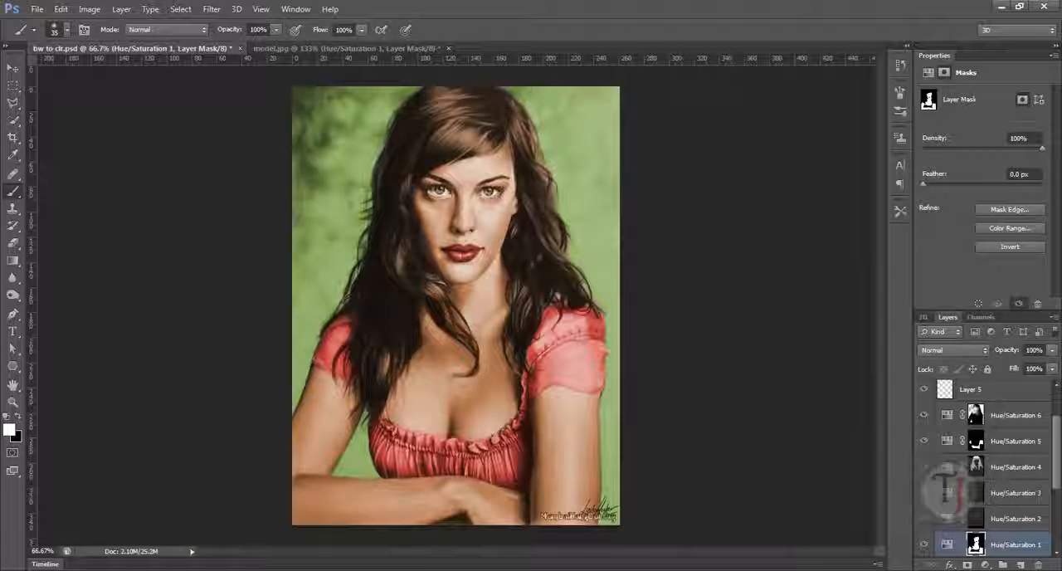
drag(1055, 472, 1004, 504)
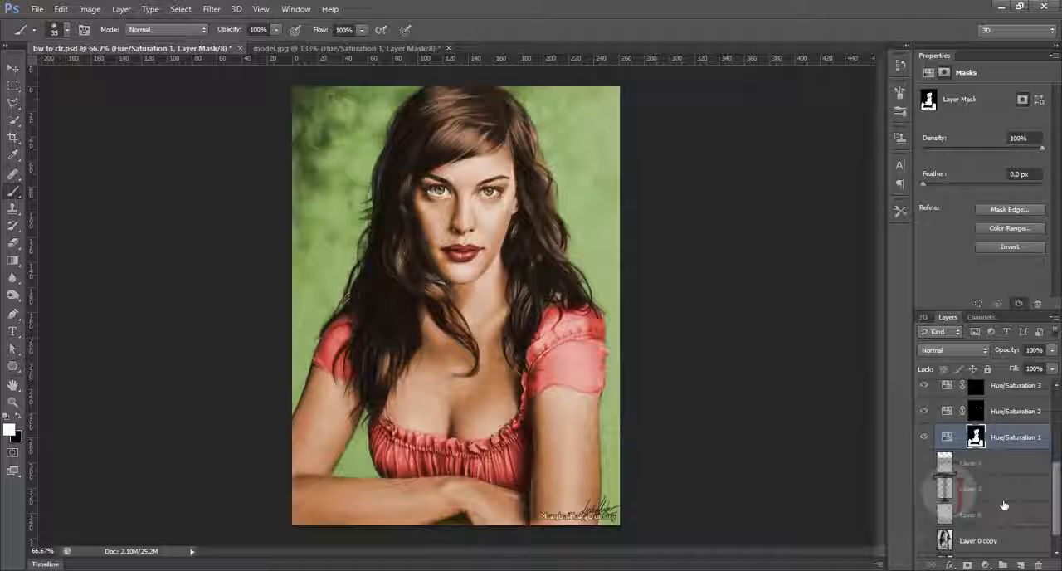
alt+click(924, 437)
click(923, 541)
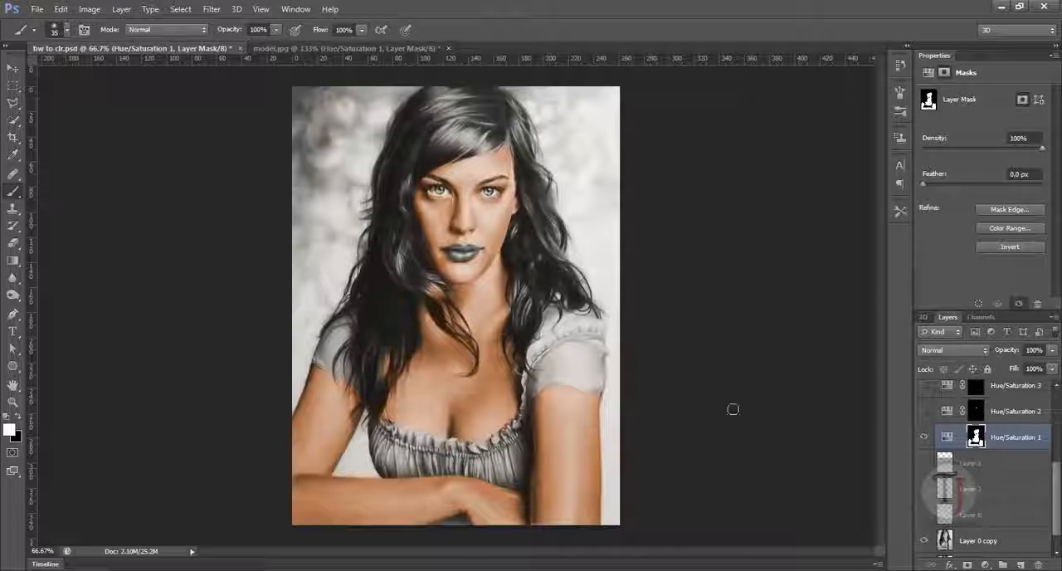
- Display the Hue/Saturation 1 settings and toggle the layer off and on to compare the skin colouring
click(944, 440)
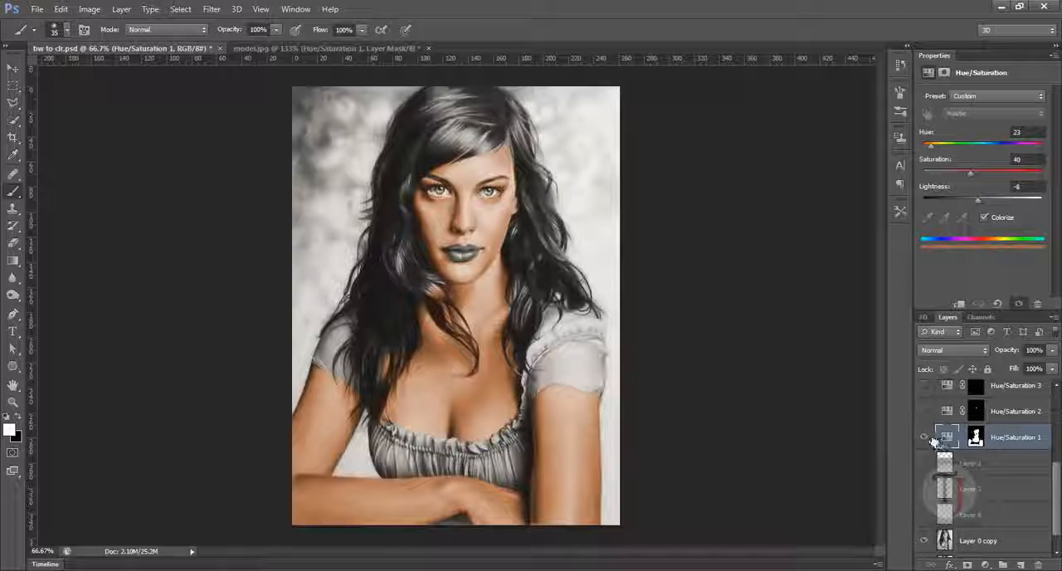
click(928, 439)
click(927, 439)
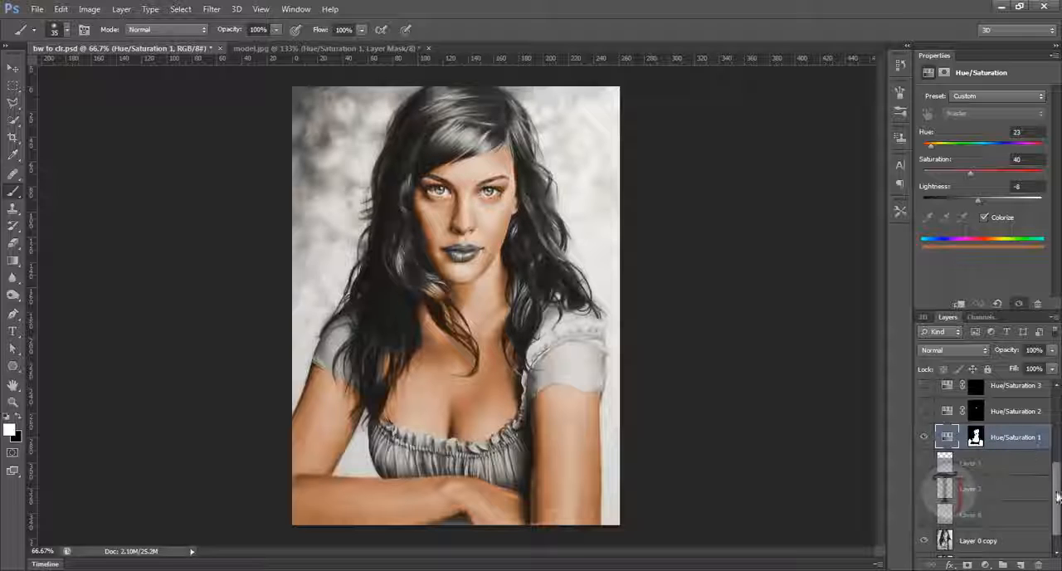
- Examine the colourised skin around the face and hair edges at several magnifications
scroll(1059, 481, up, 1)
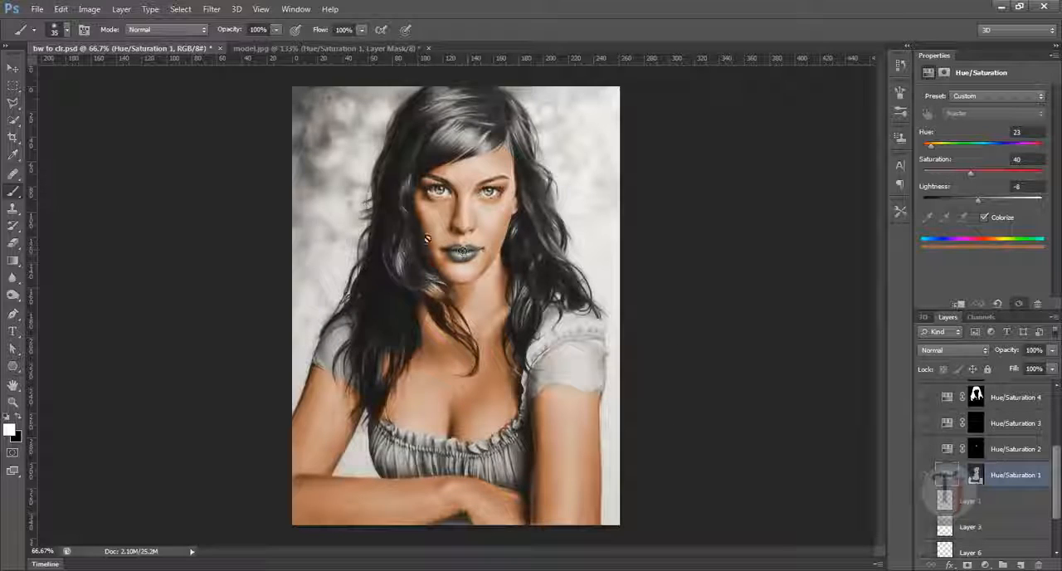
scroll(357, 224, up, 5)
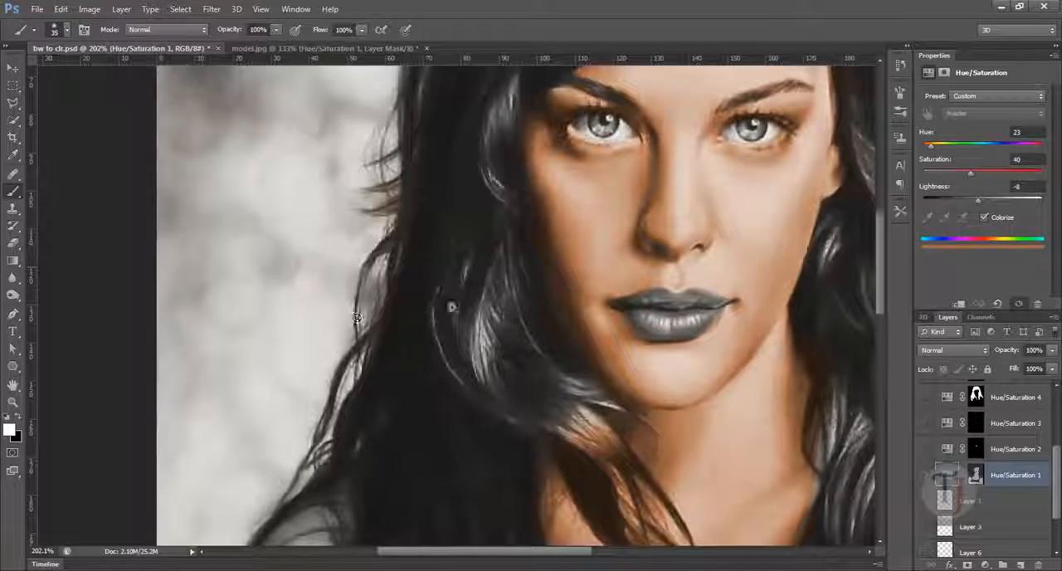
scroll(357, 318, down, 10)
scroll(348, 268, up, 8)
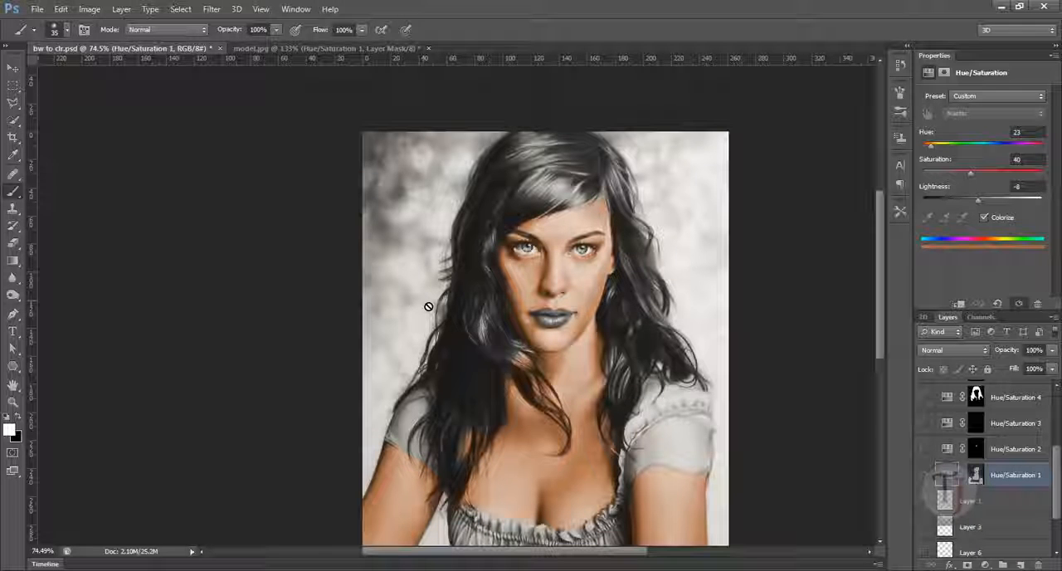
drag(563, 295, 478, 287)
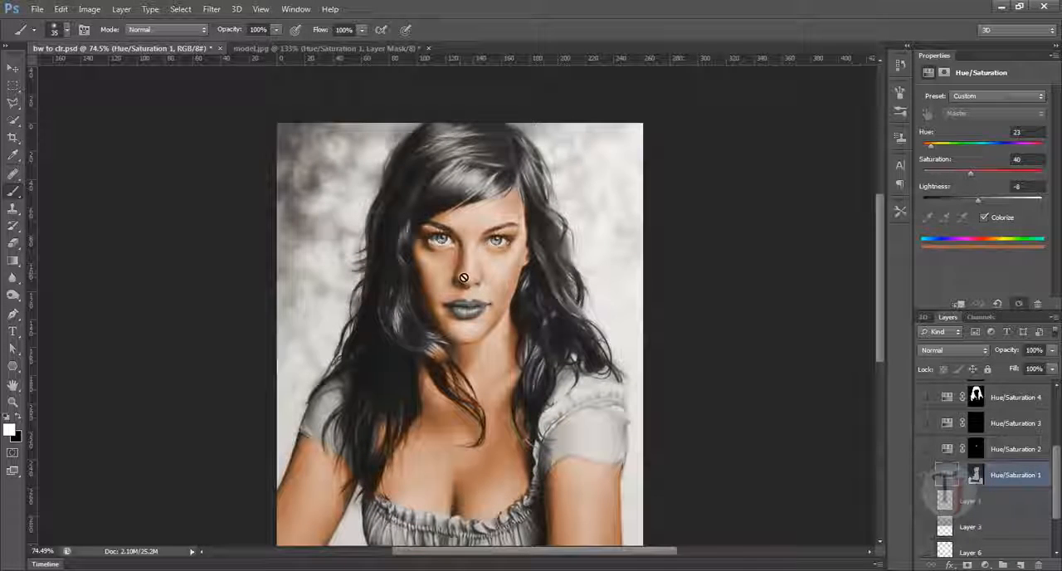
drag(1057, 489, 1057, 467)
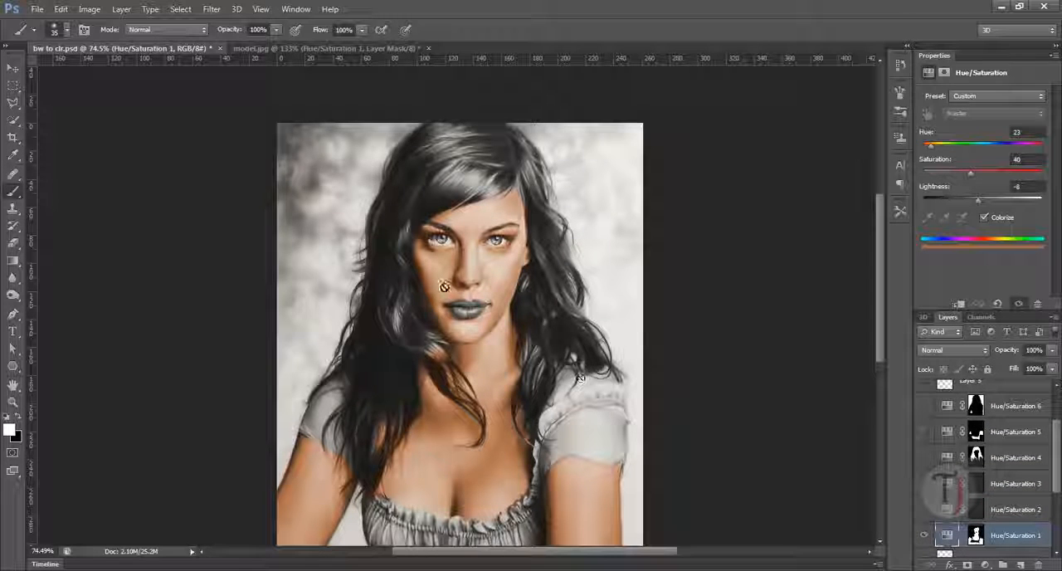
drag(360, 259, 388, 328)
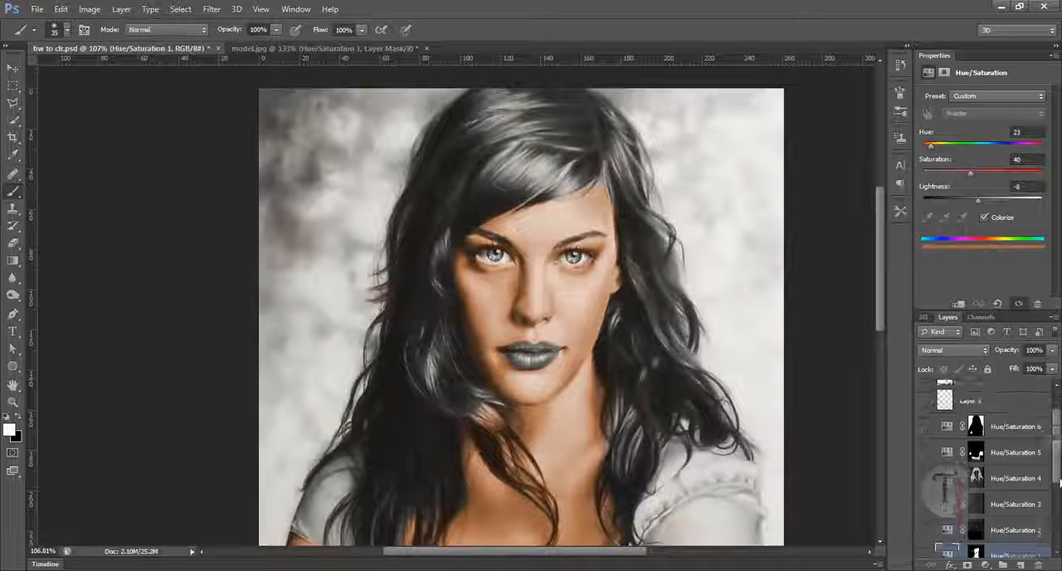
- Show the Hue/Saturation 4 layer, select it and inspect the hair colouring up close
scroll(1054, 477, up, 1)
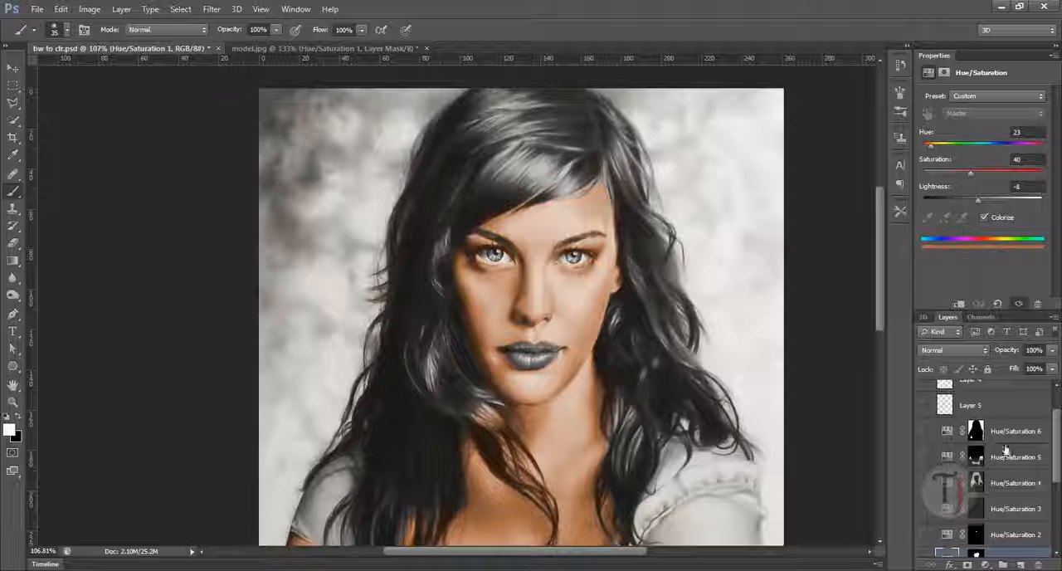
click(927, 483)
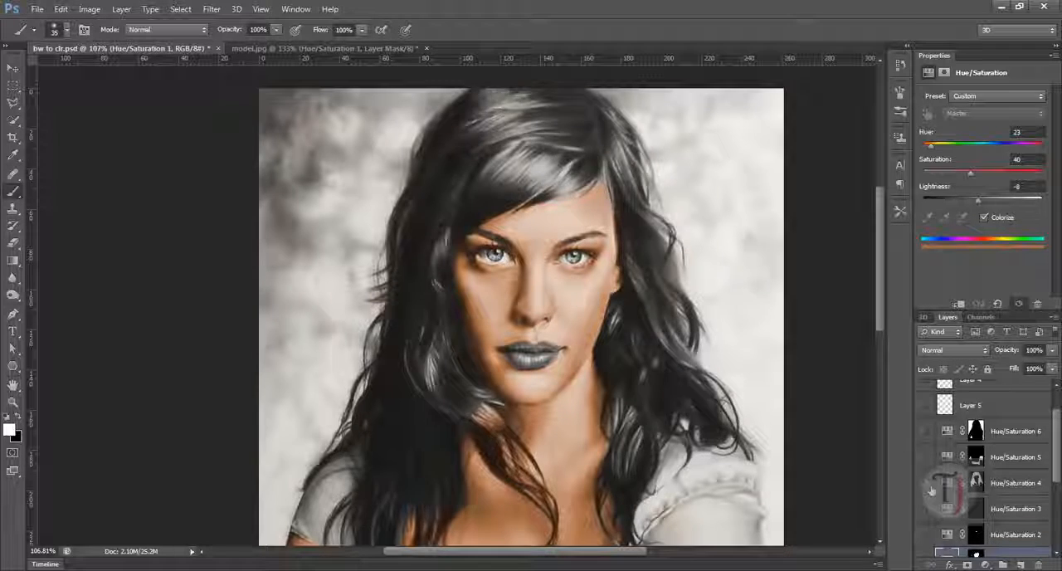
click(1016, 482)
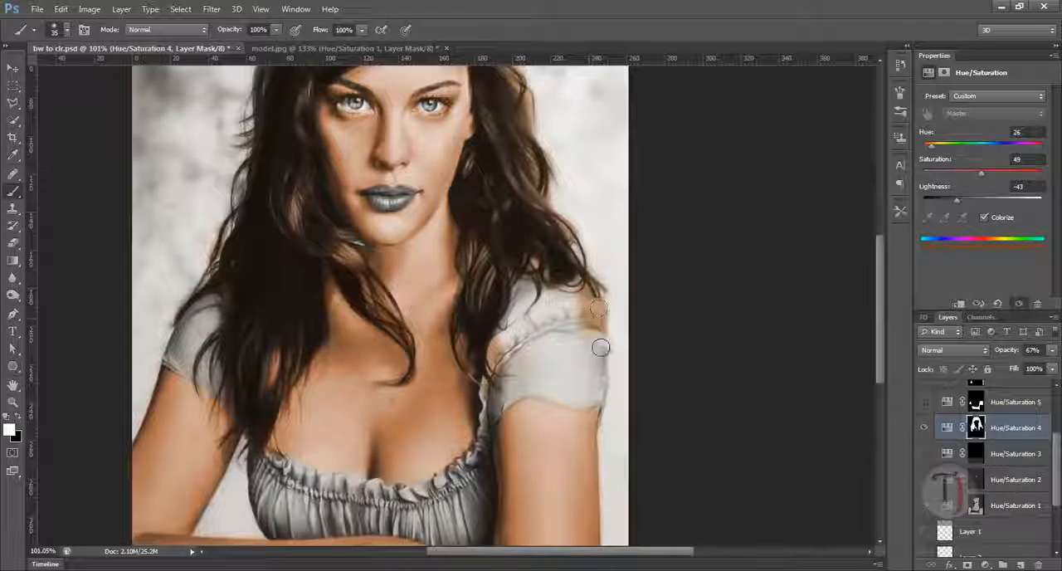
drag(296, 233, 428, 303)
scroll(385, 215, up, 5)
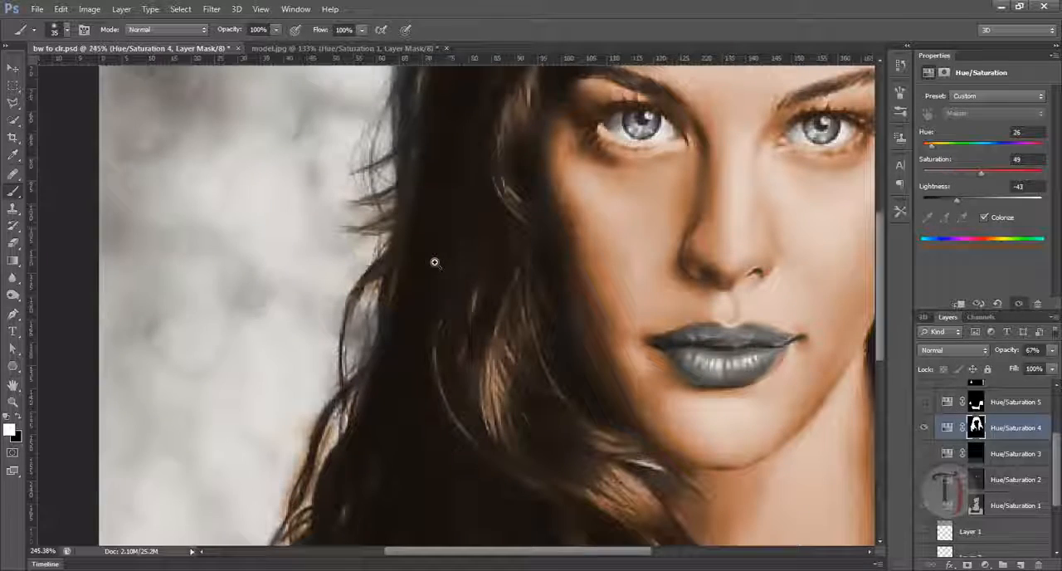
drag(401, 408, 421, 288)
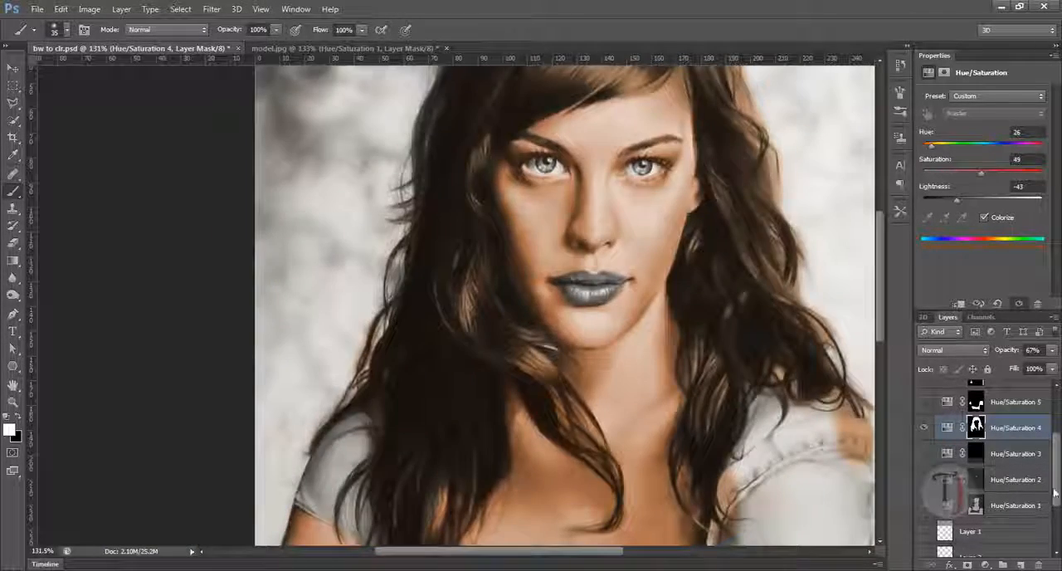
- Show the Hue/Saturation 6 layer and inspect the background colouring around the hair
scroll(1051, 443, up, 3)
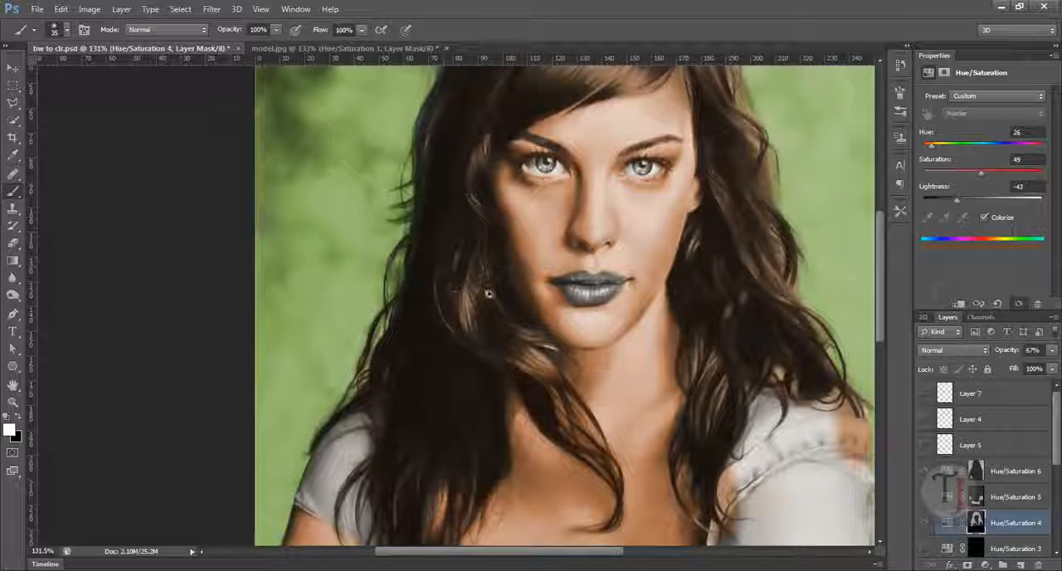
scroll(486, 293, down, 3)
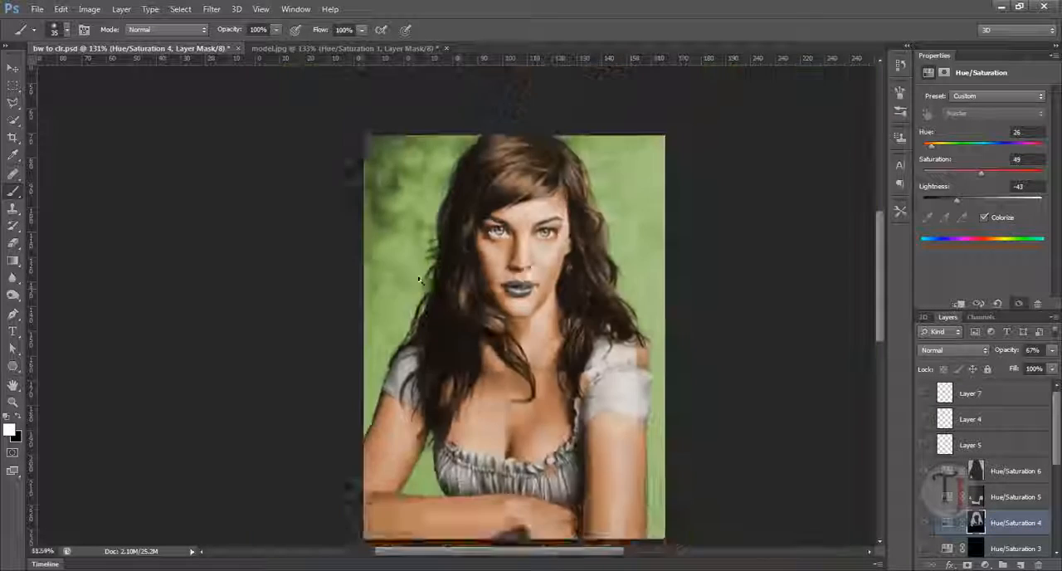
scroll(455, 295, up, 3)
drag(455, 296, 470, 295)
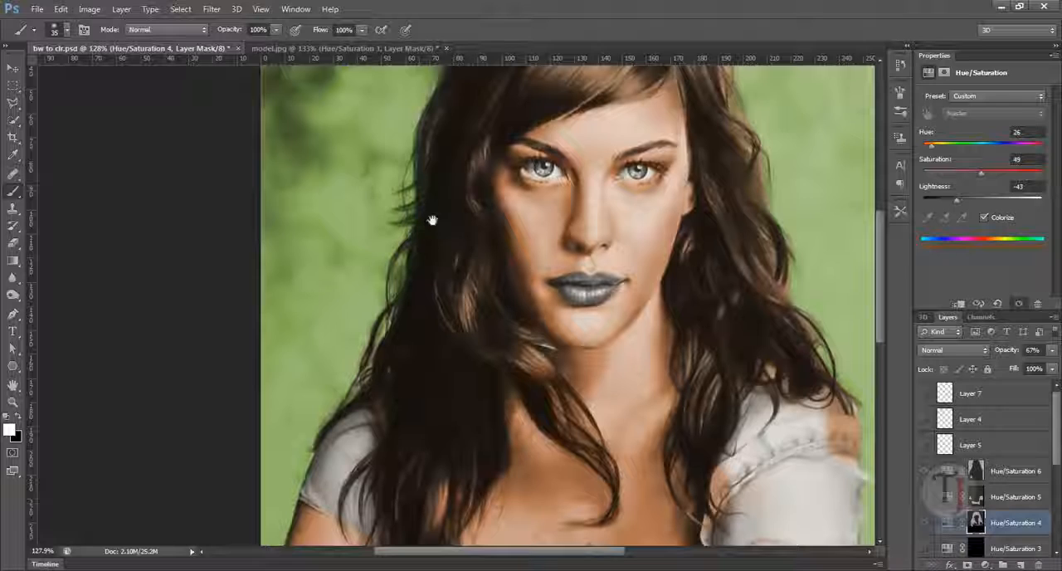
drag(431, 218, 424, 282)
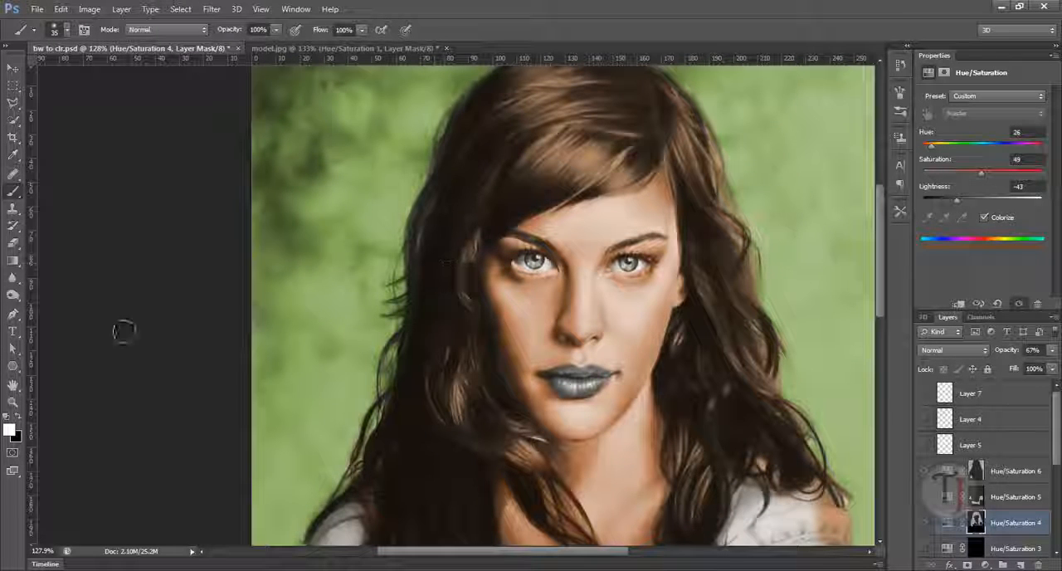
- Select the Hue/Saturation 4 layer mask, try a black brush stroke over the hair beside the face, and undo it
click(976, 522)
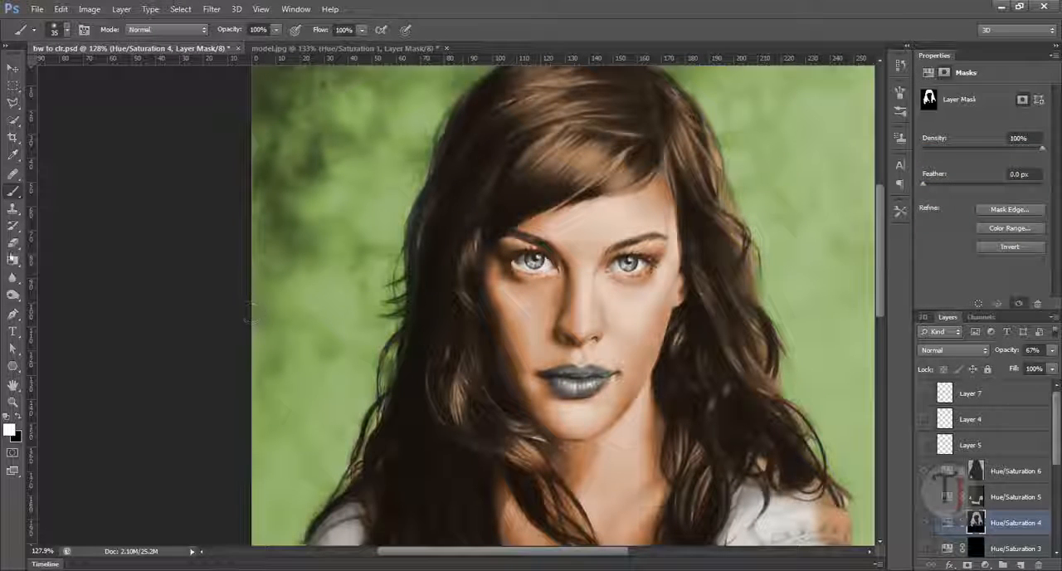
key(x)
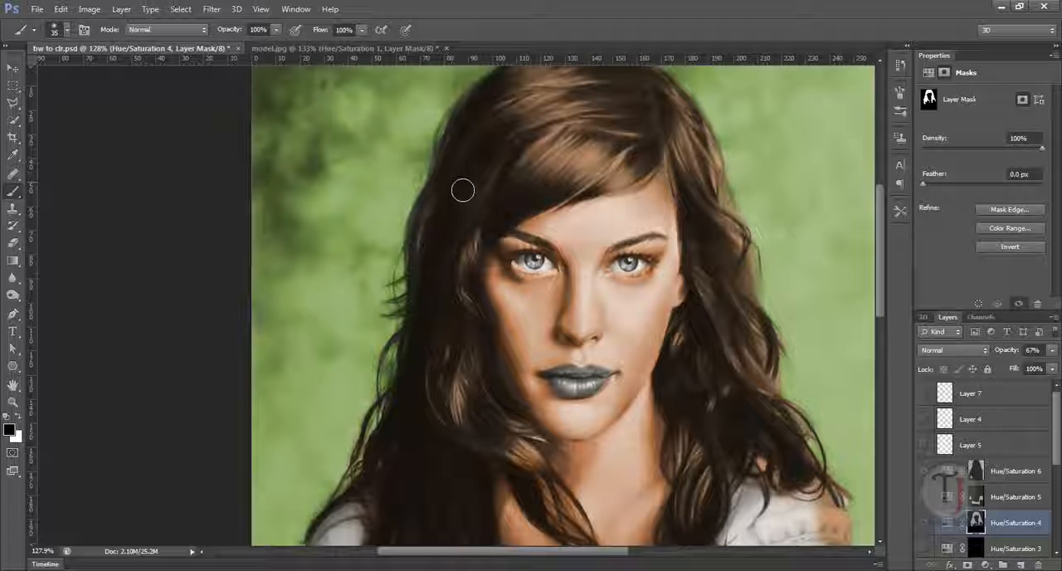
drag(462, 204, 466, 225)
key(ctrl+z)
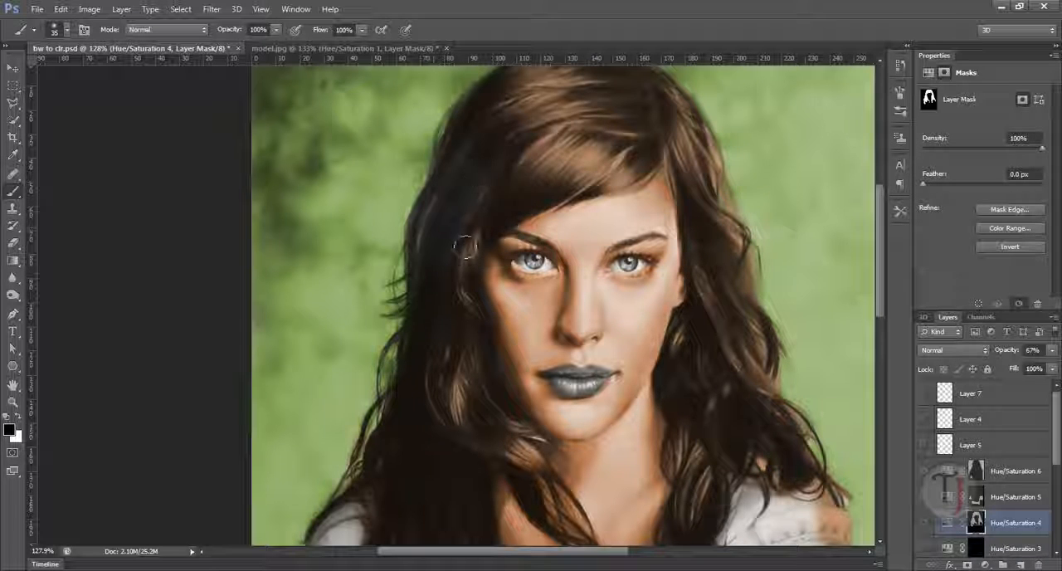
key(x)
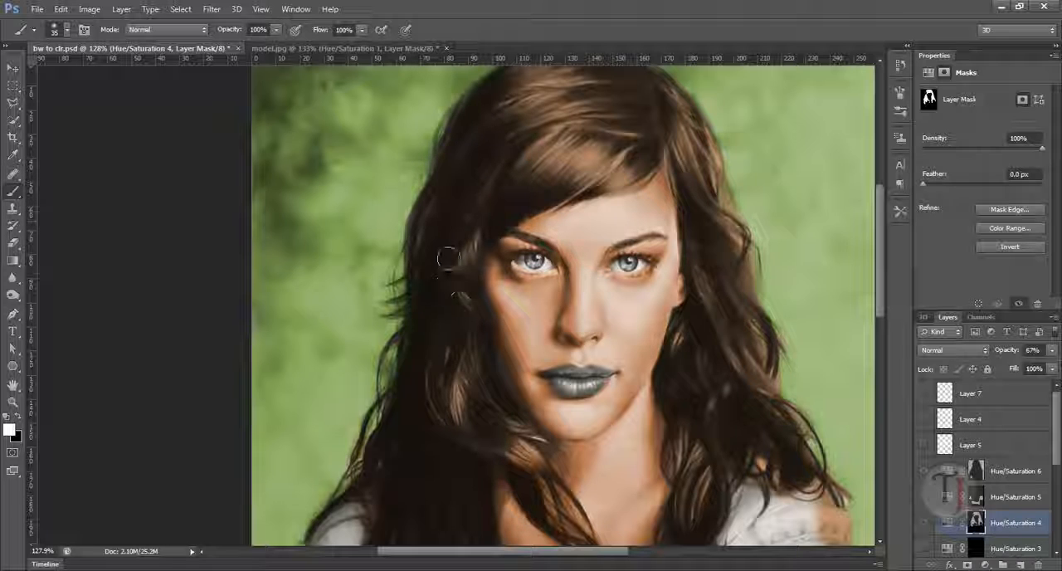
- With a size 20 white brush at 39% opacity, paint the Hue/Saturation 4 mask over the loose strands along the hair's left edge
scroll(413, 287, up, 3)
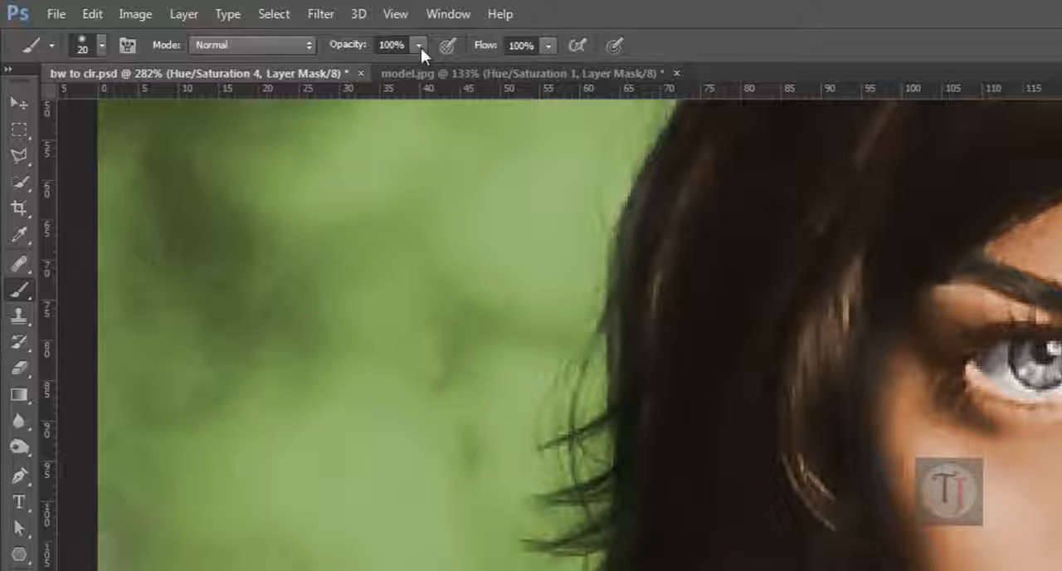
click(300, 33)
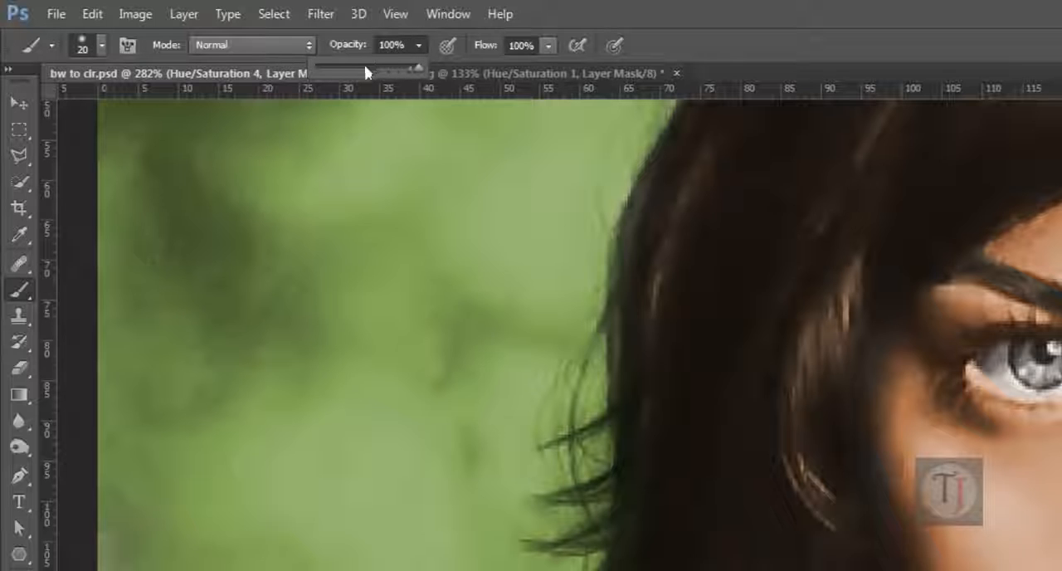
drag(300, 47, 248, 53)
drag(369, 69, 355, 71)
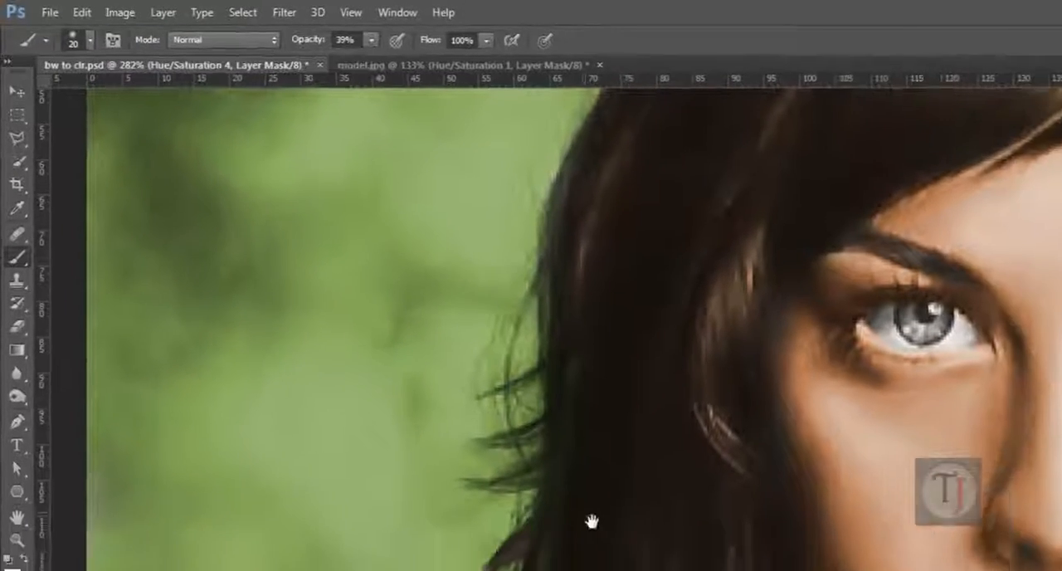
drag(589, 522, 495, 351)
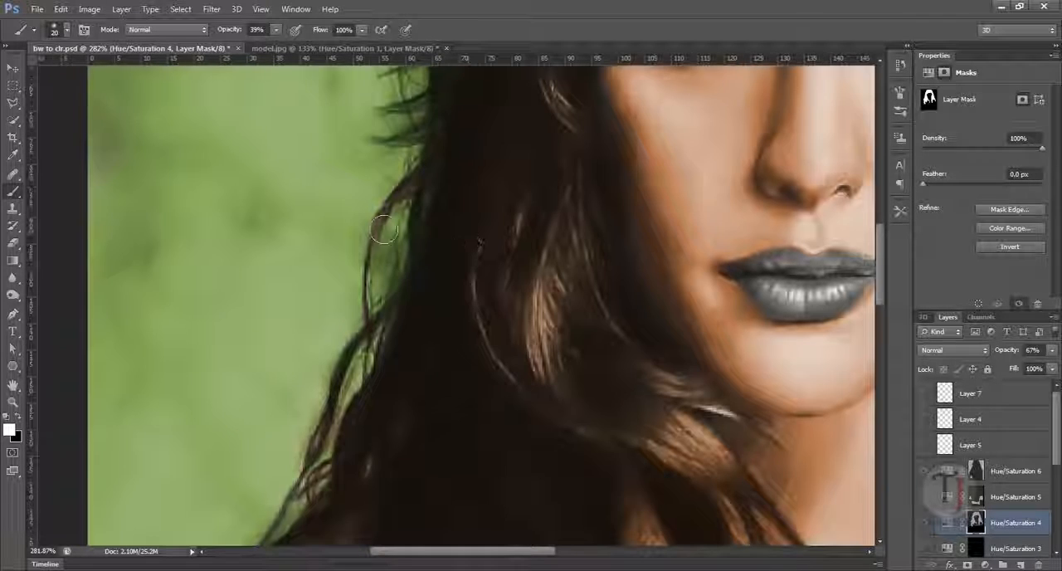
drag(422, 204, 370, 363)
drag(423, 291, 460, 150)
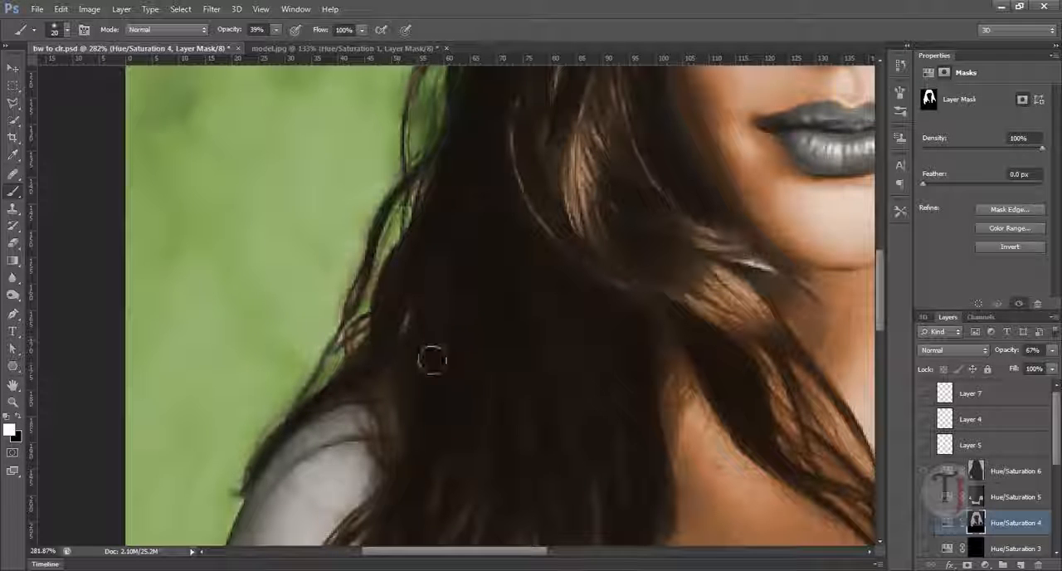
drag(614, 339, 586, 370)
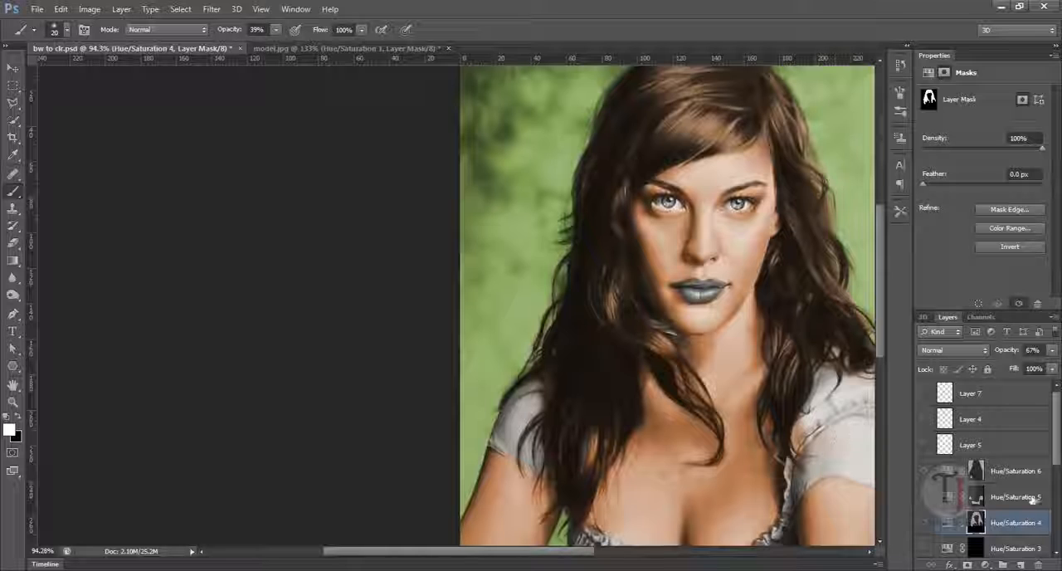
- Select the Hue/Saturation 6 mask, set the brush opacity to 66%, and paint background colour between the loose strands left of the hair
click(947, 470)
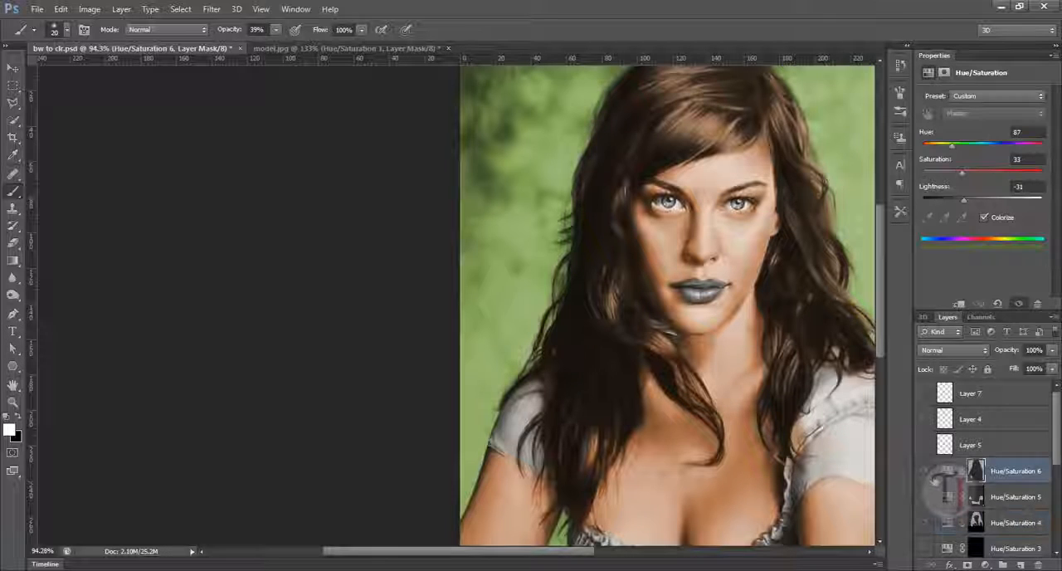
click(977, 472)
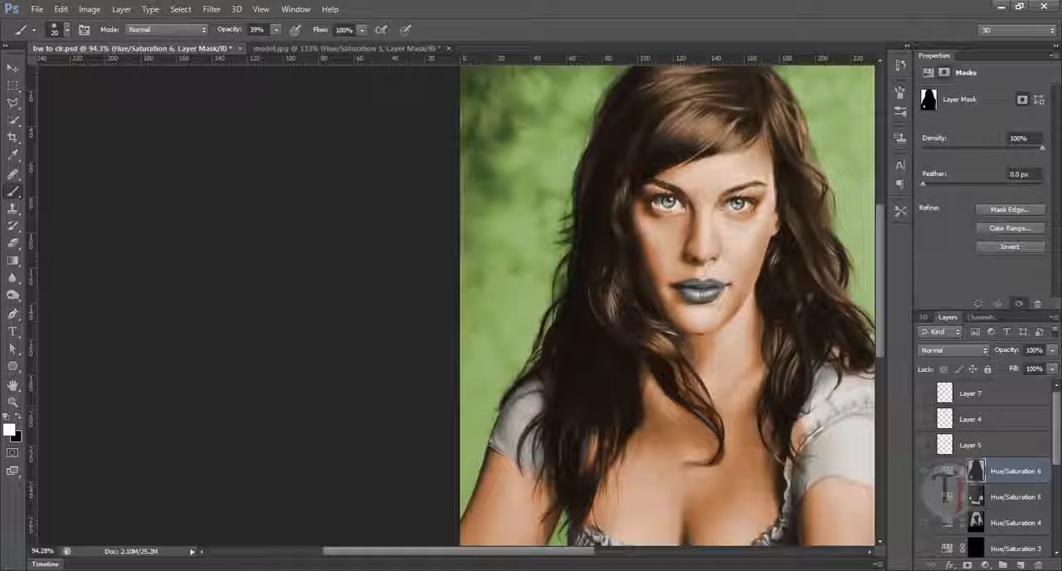
drag(755, 386, 724, 389)
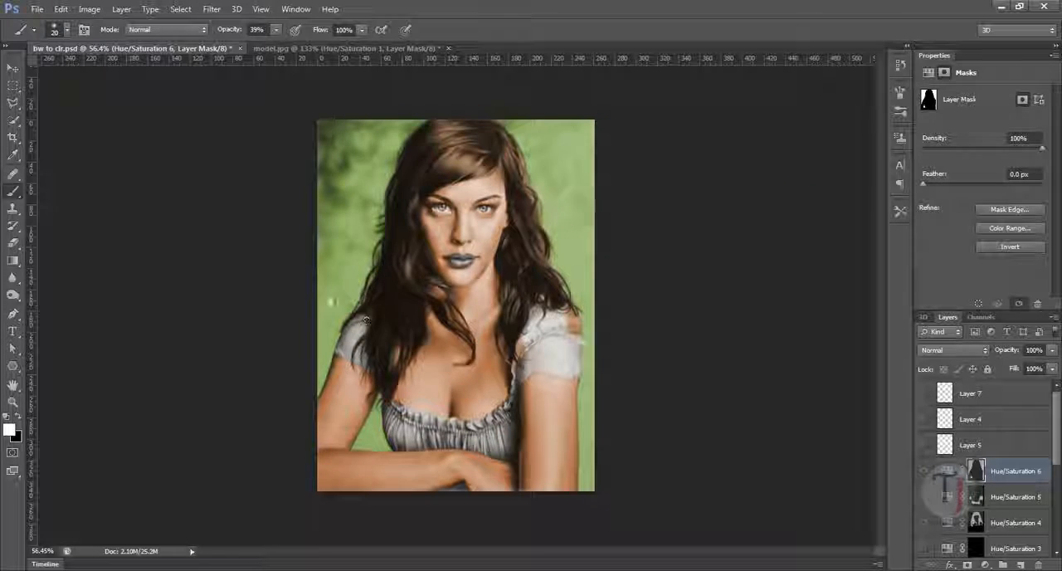
drag(332, 302, 408, 326)
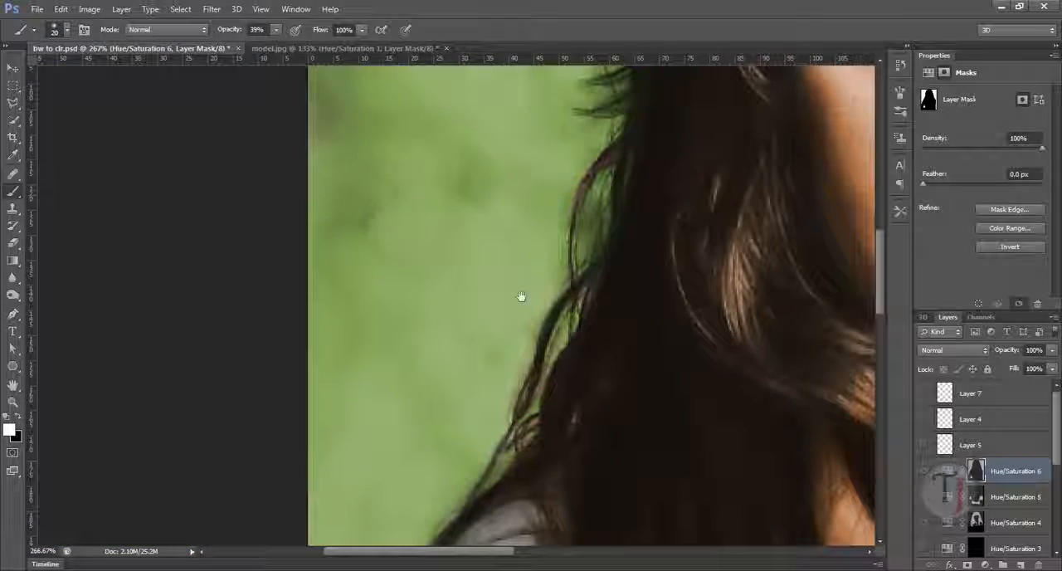
drag(521, 296, 493, 356)
drag(571, 268, 525, 296)
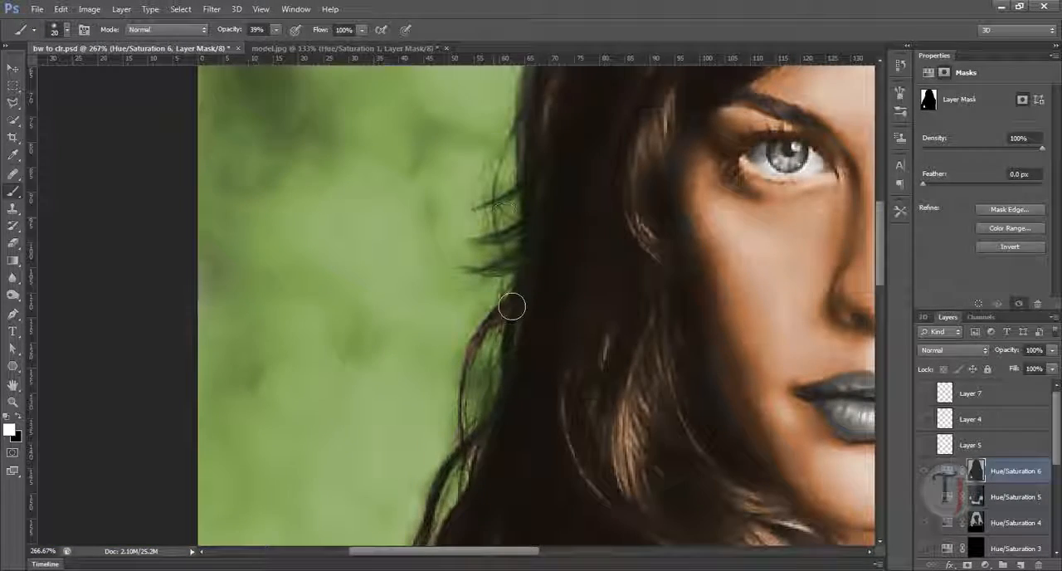
click(275, 29)
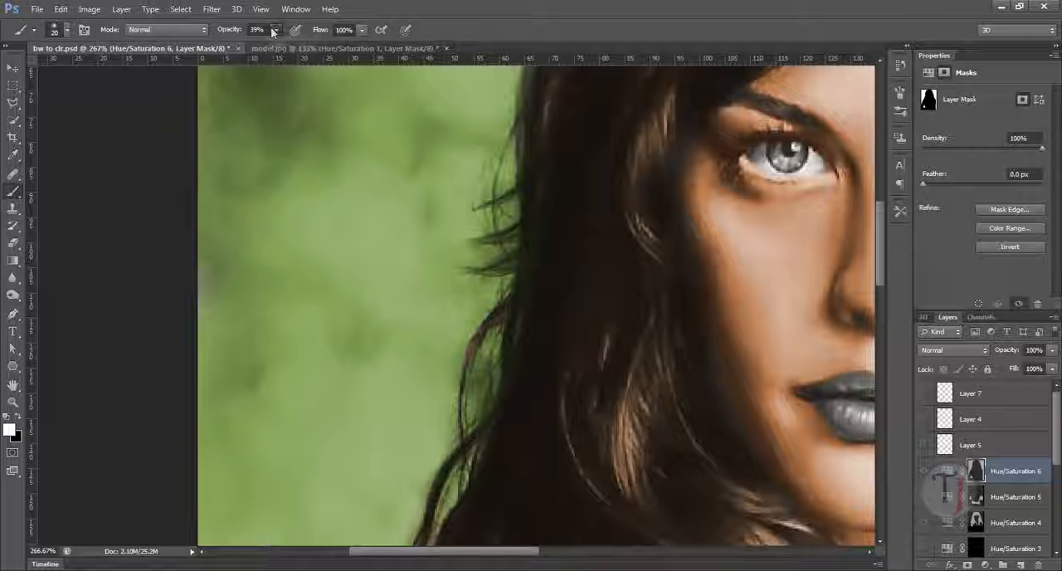
drag(280, 42, 295, 44)
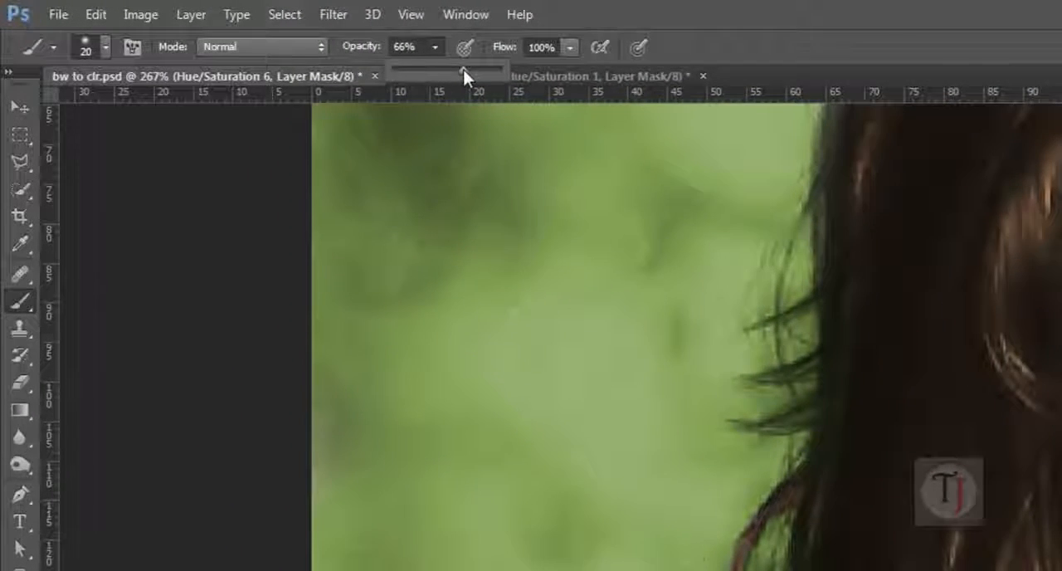
mouse_move(841, 326)
mouse_down()
mouse_move(732, 436)
mouse_move(641, 491)
mouse_move(569, 462)
mouse_move(531, 320)
mouse_move(448, 479)
mouse_move(435, 481)
mouse_move(446, 277)
mouse_up()
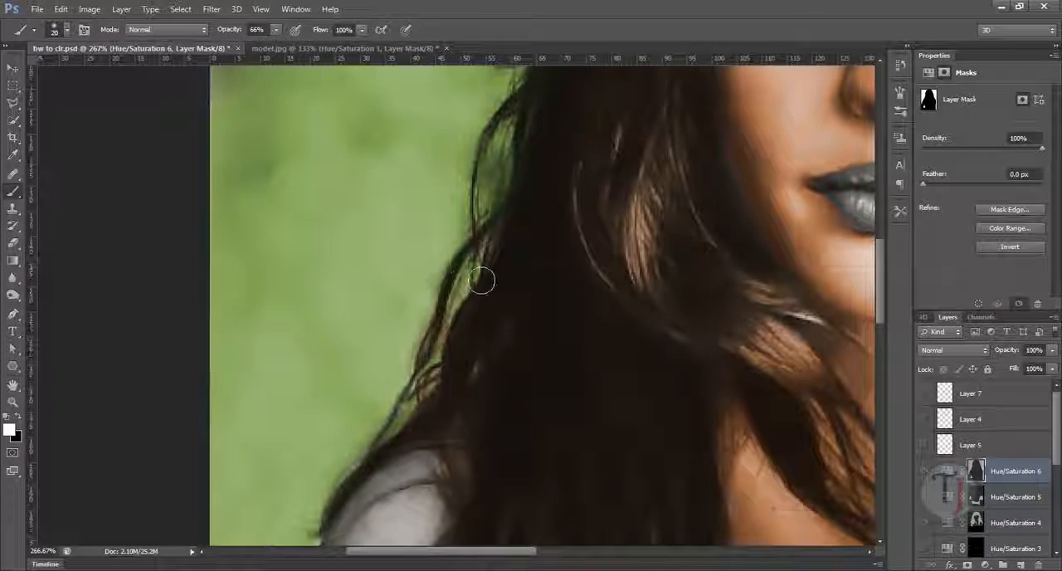
drag(430, 382, 427, 419)
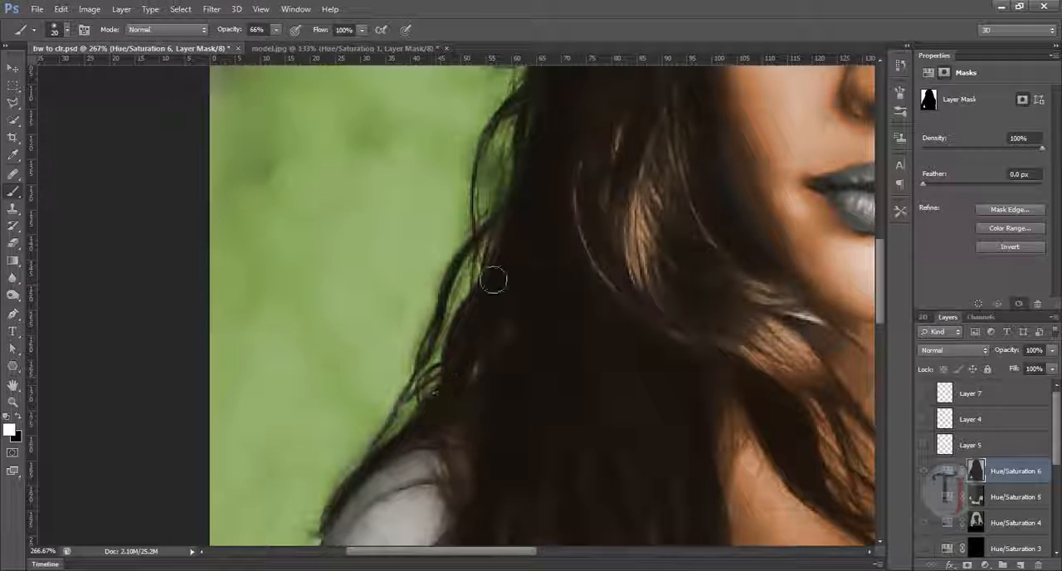
- Paint the Hue/Saturation 6 mask white along the upper right edge of the hair, beside the forehead and eye
drag(465, 313, 263, 320)
drag(796, 207, 542, 351)
mouse_move(716, 322)
mouse_down()
mouse_move(678, 312)
mouse_move(671, 493)
mouse_up()
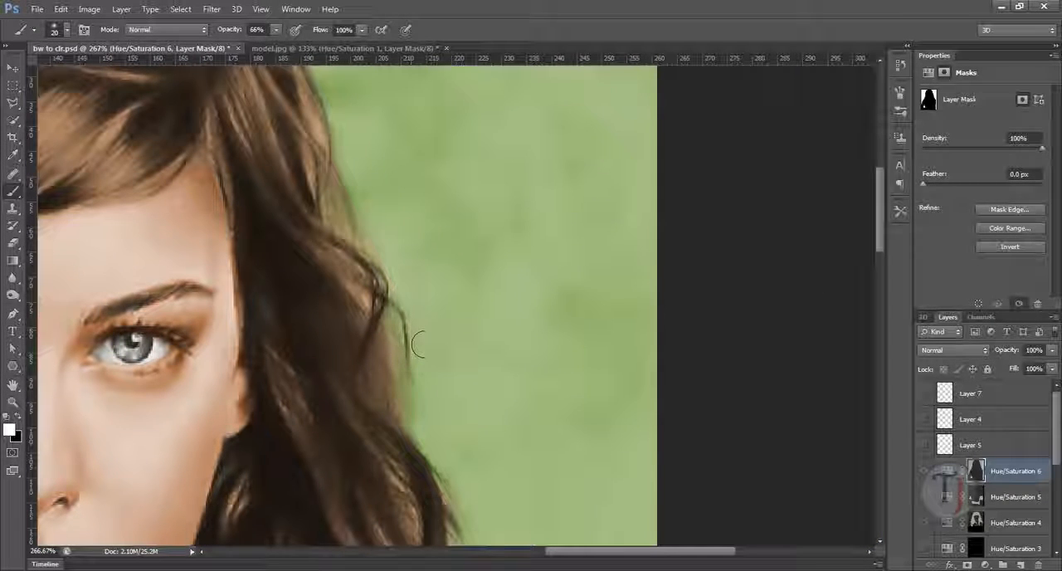
mouse_move(354, 222)
mouse_down()
mouse_move(365, 278)
mouse_move(372, 264)
mouse_up()
drag(317, 143, 320, 176)
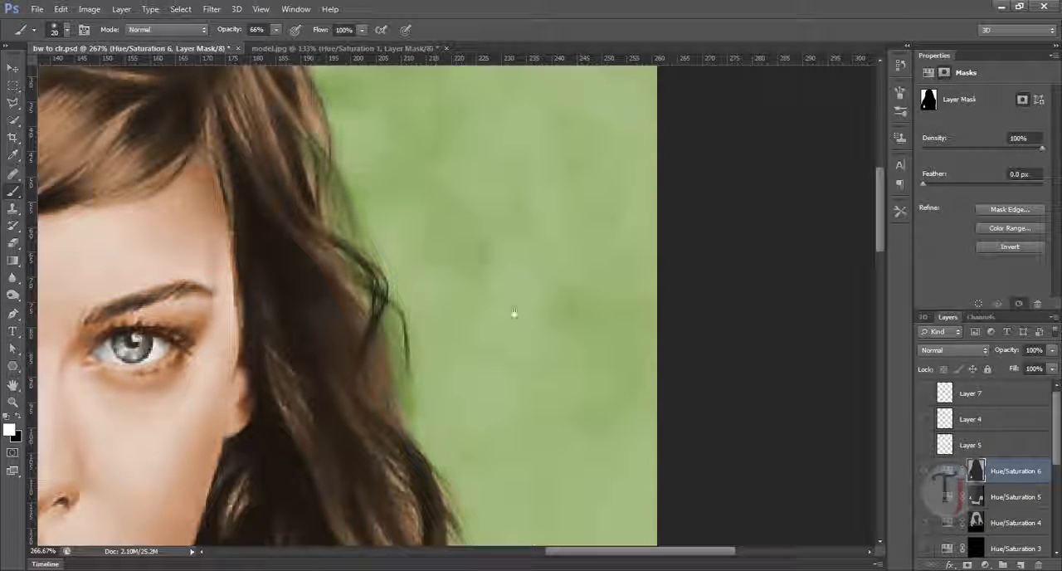
mouse_move(528, 286)
mouse_down()
mouse_move(455, 256)
mouse_move(476, 263)
mouse_up()
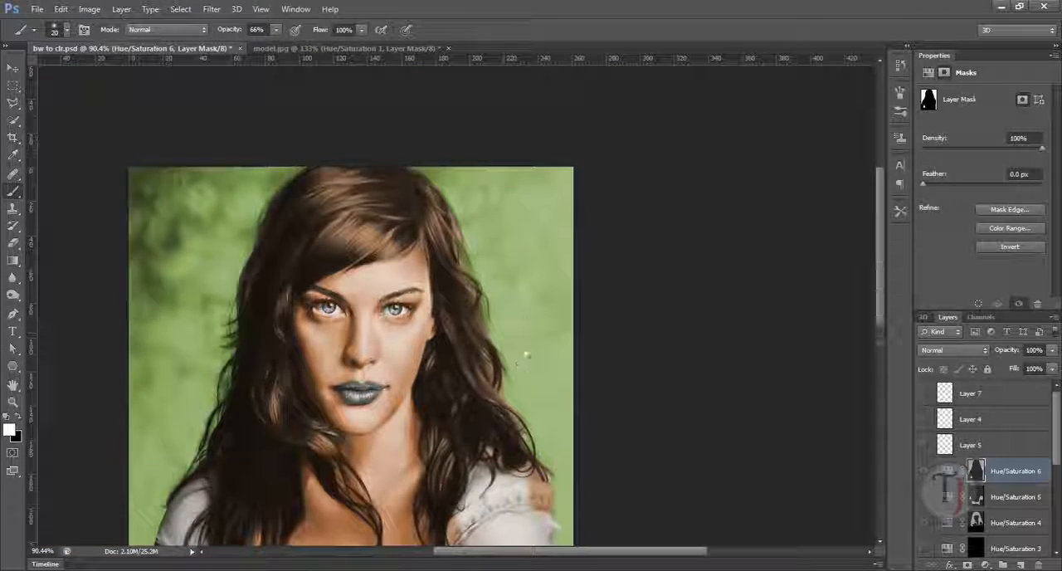
- Paint the Hue/Saturation 6 mask around the curled strands above the right shoulder and check the hair edges on both sides
drag(527, 361, 512, 282)
scroll(511, 290, up, 5)
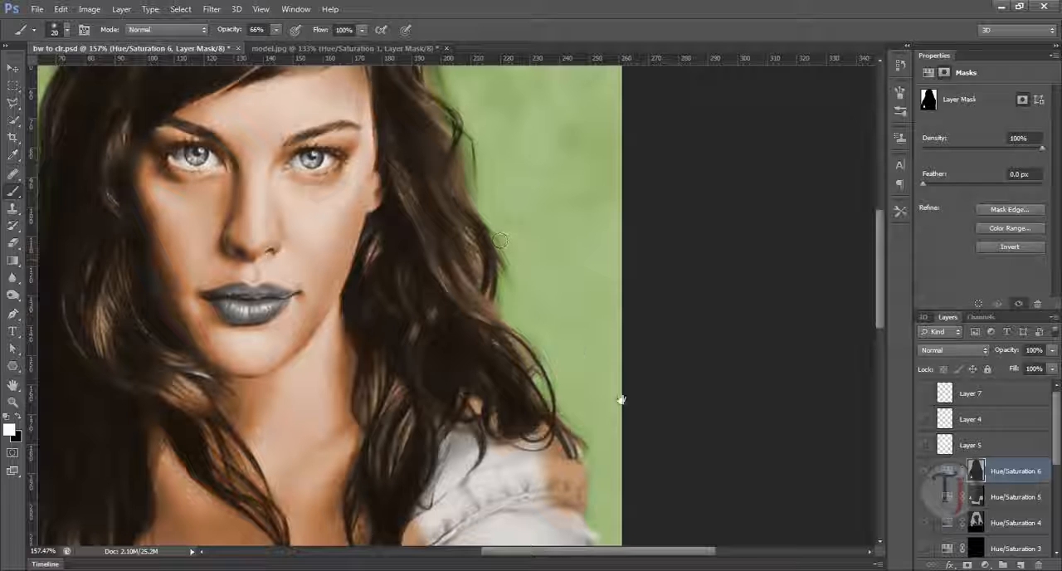
scroll(614, 332, up, 6)
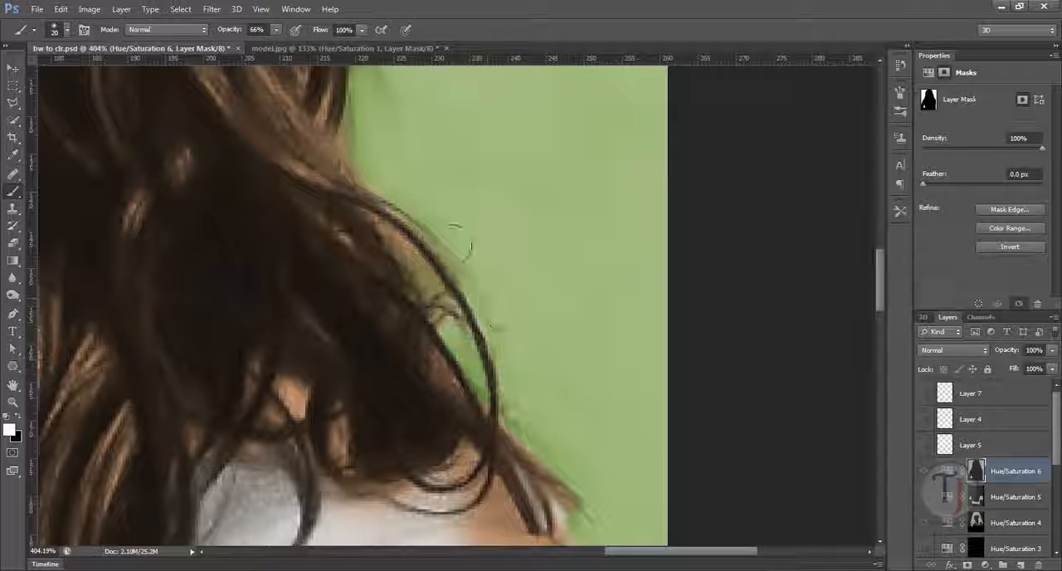
mouse_move(452, 244)
mouse_down()
mouse_move(433, 225)
mouse_move(500, 299)
mouse_move(413, 197)
mouse_move(482, 364)
mouse_move(402, 235)
mouse_up()
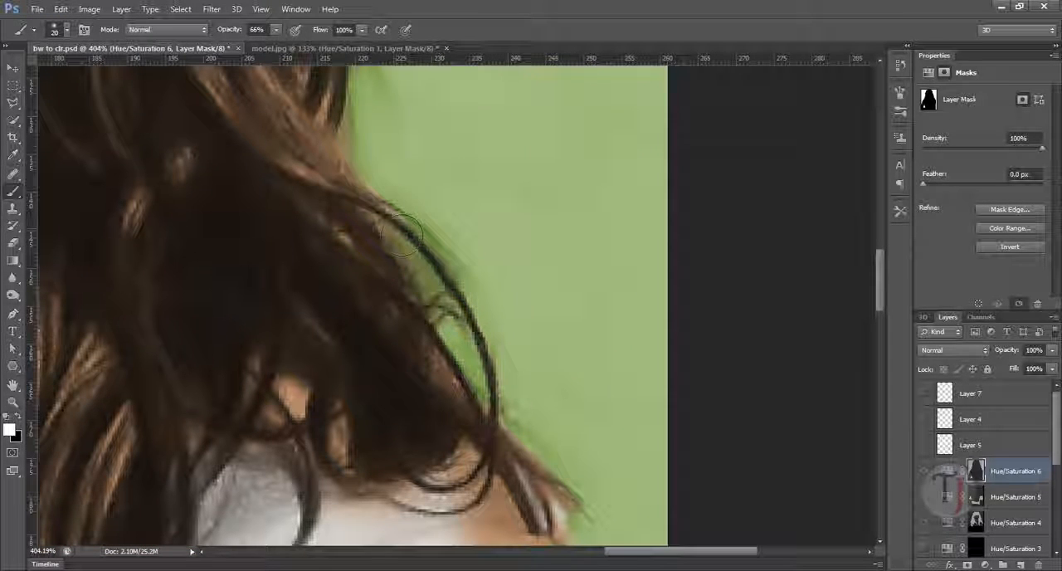
drag(579, 337, 493, 268)
drag(363, 296, 451, 352)
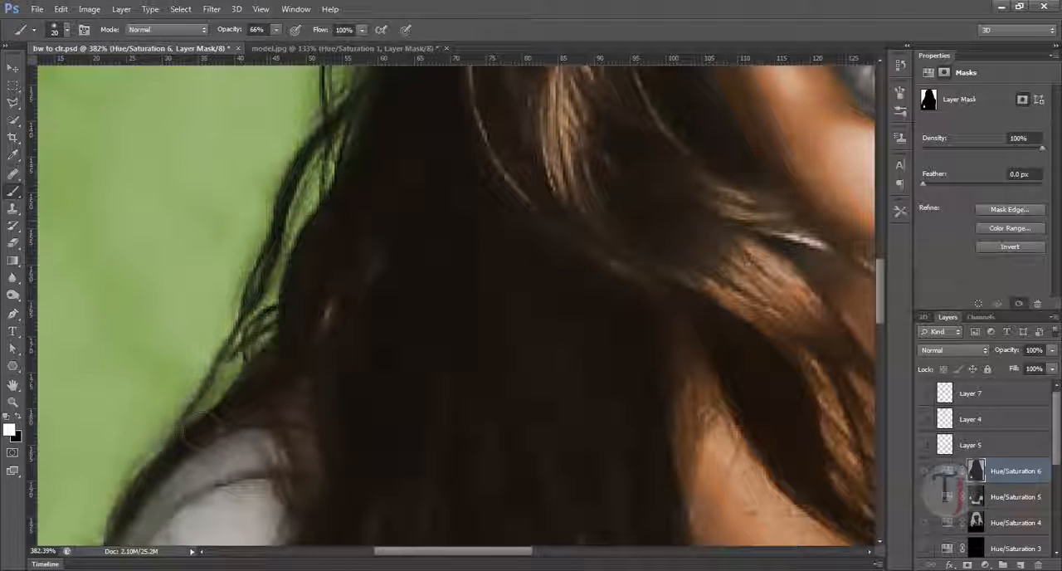
drag(470, 291, 353, 278)
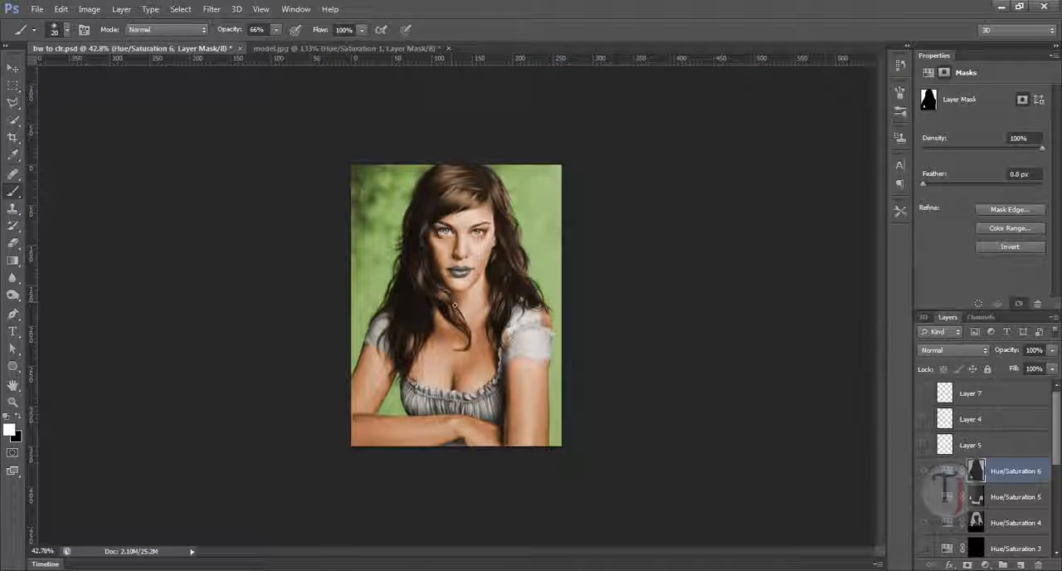
- Show the remaining colour layers along with Layer 5, Layer 4 and Layer 7, and select Layer 7
drag(1056, 448, 1056, 489)
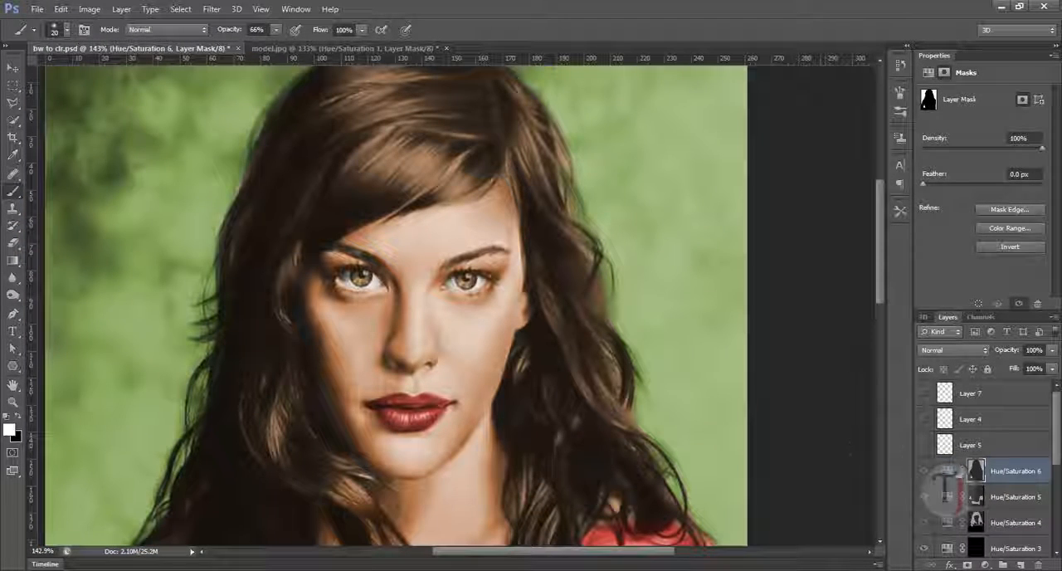
click(931, 422)
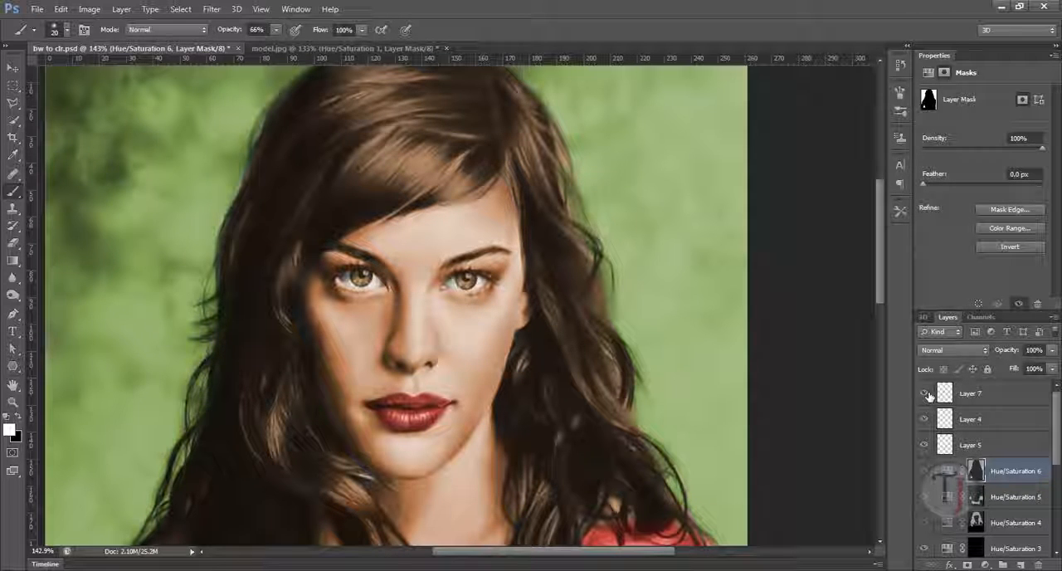
click(962, 403)
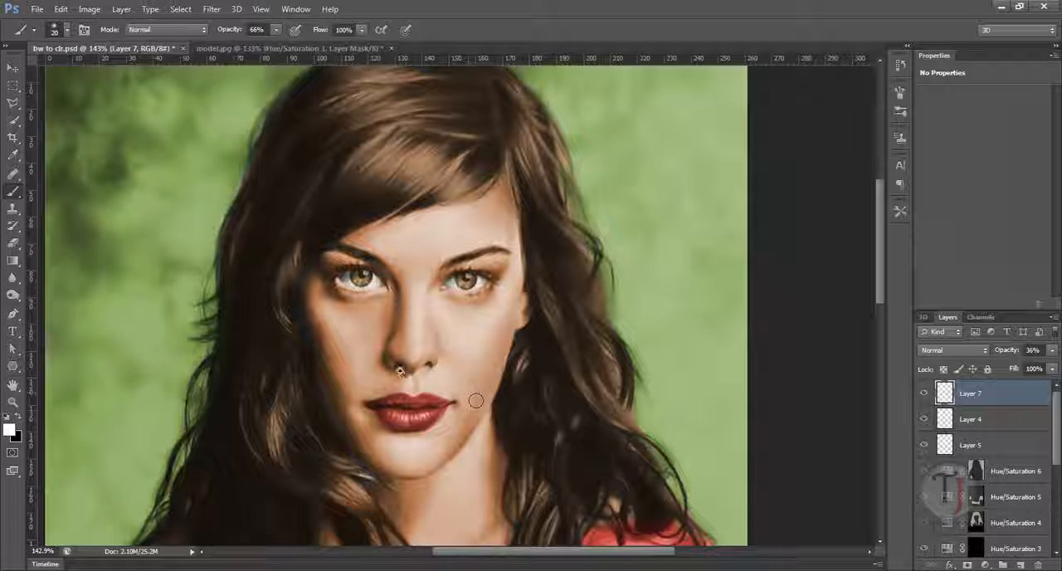
- Raise Layer 7's opacity to 100% and toggle the layer off and on to check the painted nostrils
scroll(400, 372, up, 5)
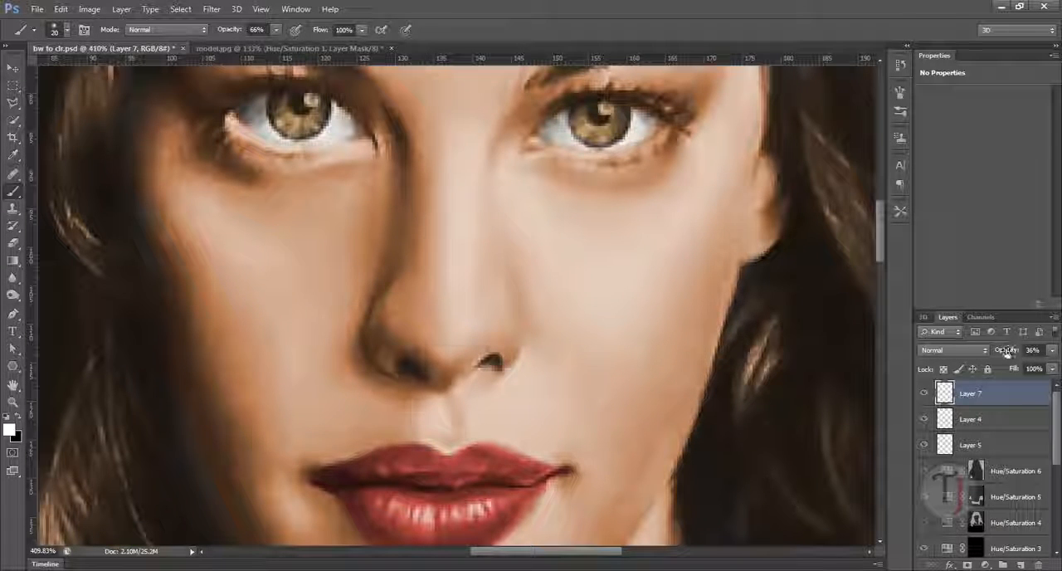
drag(1007, 352, 1048, 378)
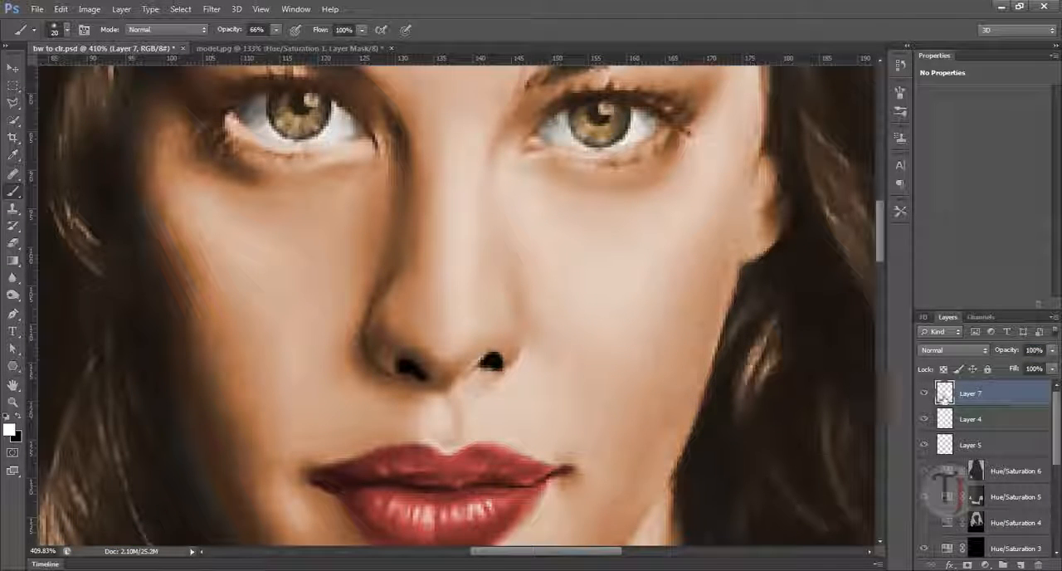
click(924, 393)
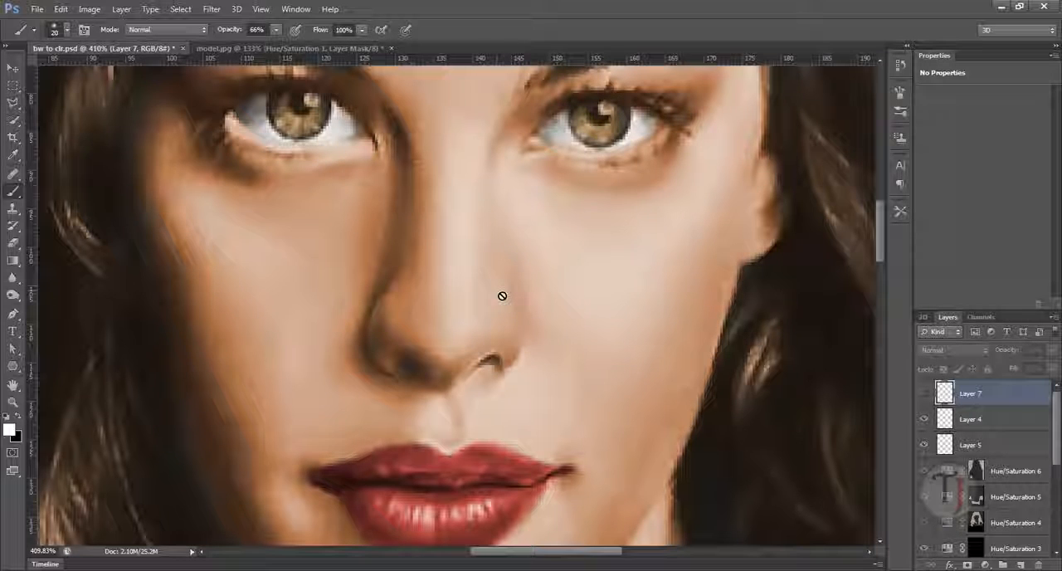
mouse_move(555, 355)
mouse_down()
mouse_move(499, 345)
mouse_move(511, 377)
mouse_move(538, 372)
mouse_up()
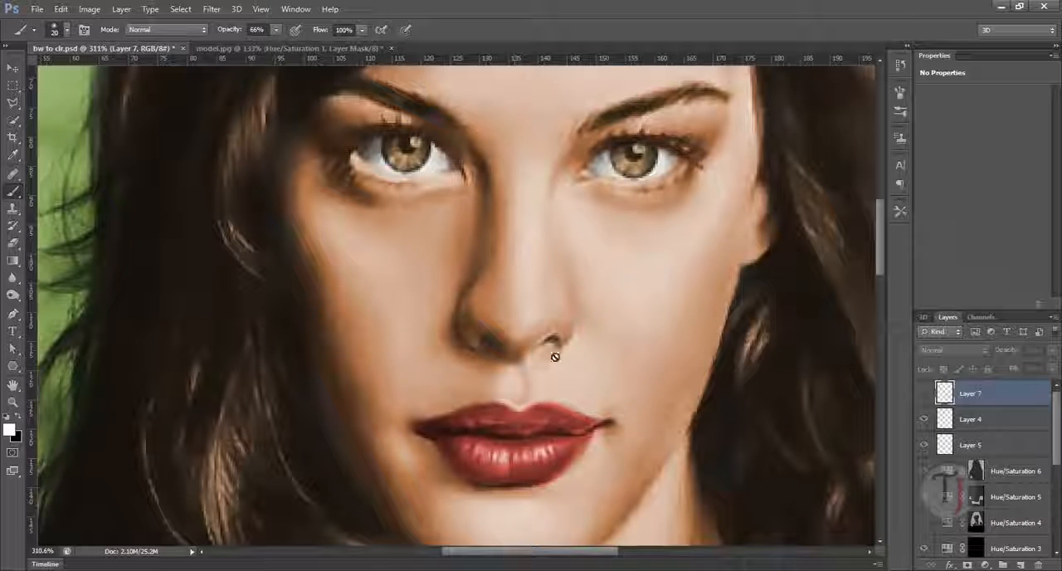
click(927, 394)
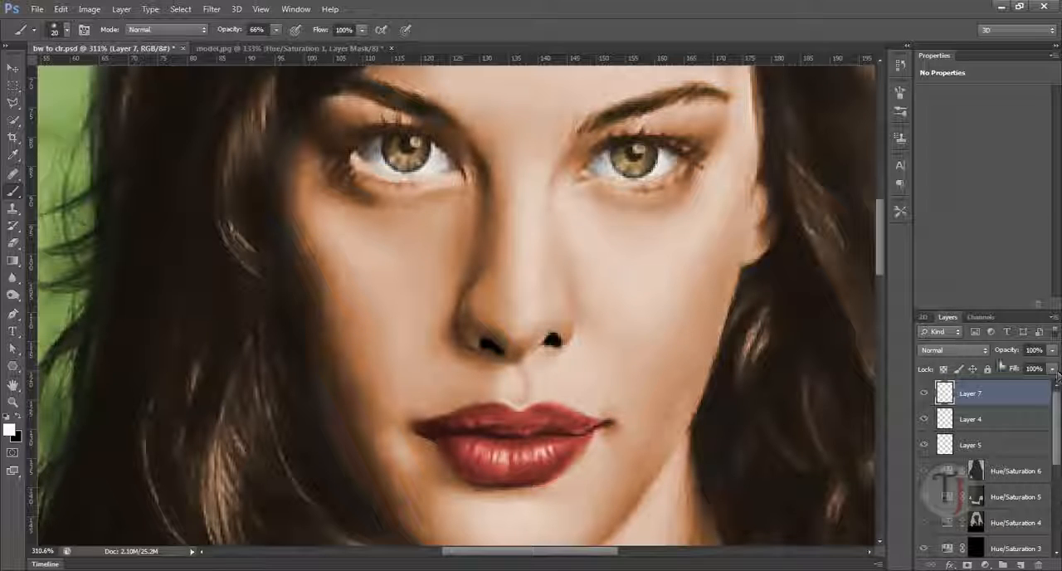
- Set Layer 7's opacity to 59%, compare the nostril shading with the layer hidden and shown, and review the whole portrait
mouse_move(1011, 353)
mouse_down()
mouse_move(994, 357)
mouse_move(1014, 358)
mouse_up()
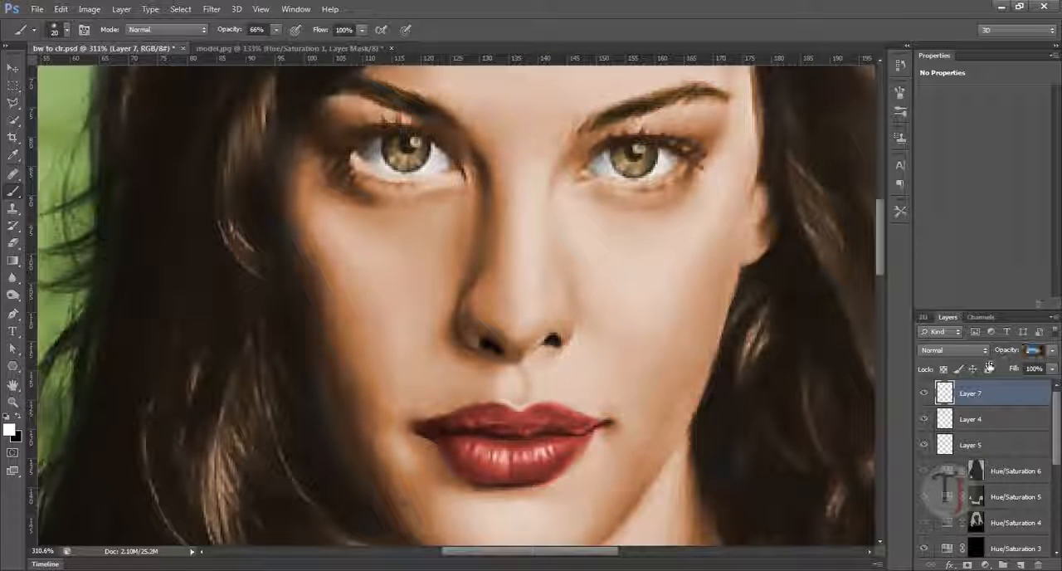
click(928, 396)
click(928, 396)
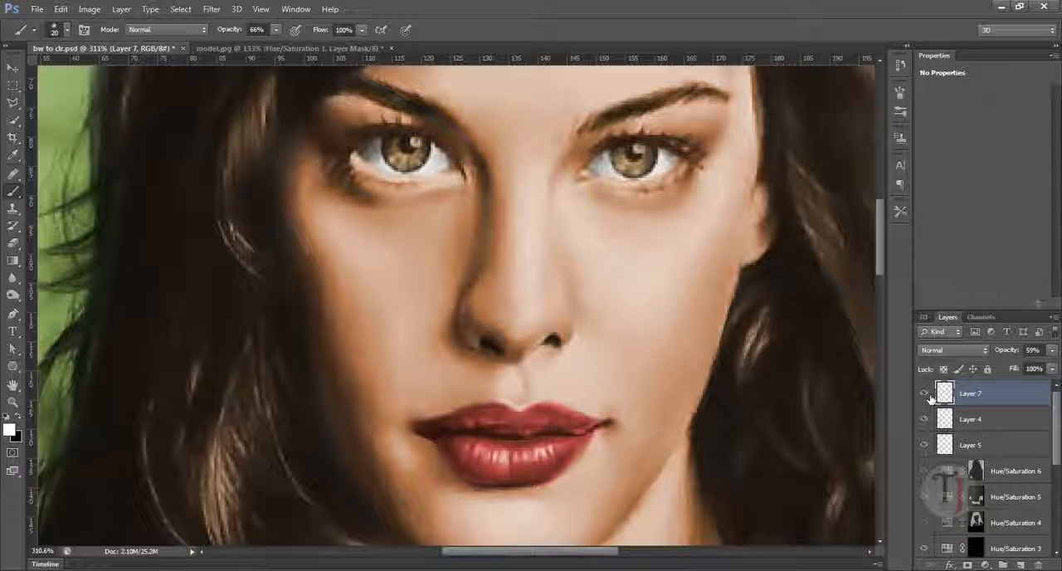
click(929, 396)
click(929, 396)
drag(705, 425, 594, 413)
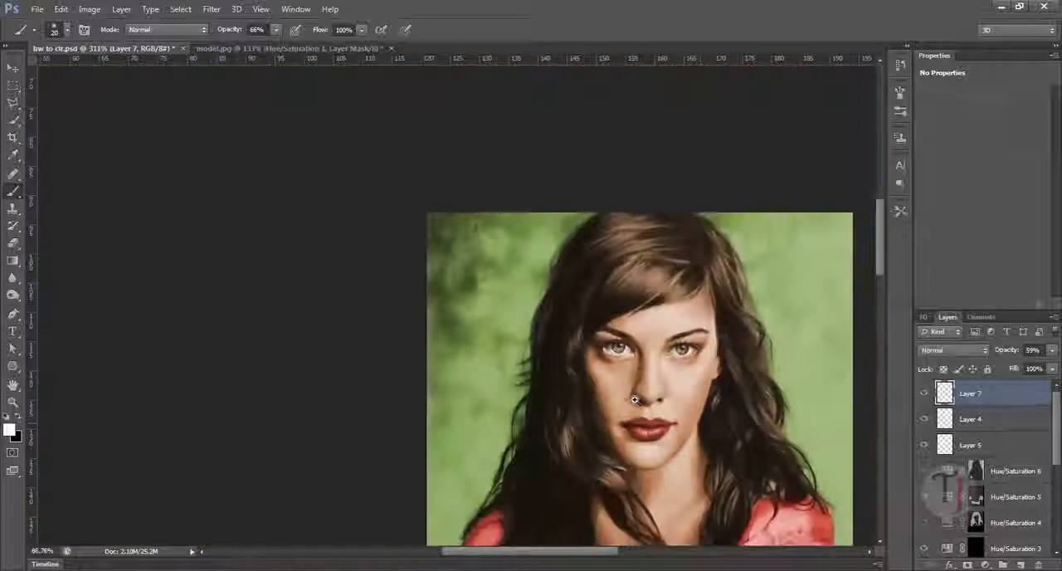
drag(652, 473, 412, 217)
drag(559, 352, 528, 342)
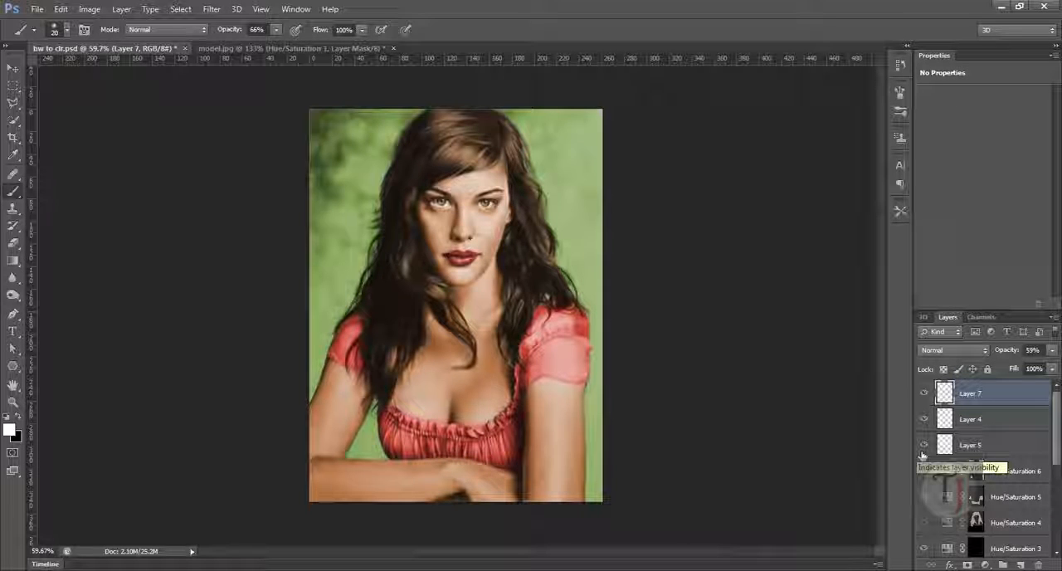